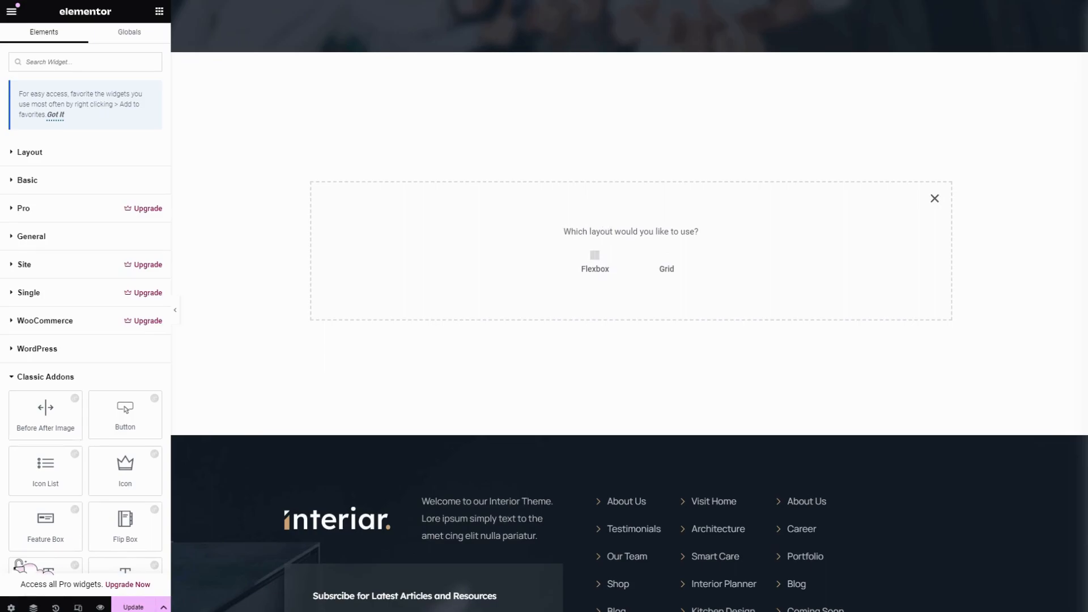
- Add a Flexbox container with the single-column vertical structure to the empty page section
left_click(595, 256)
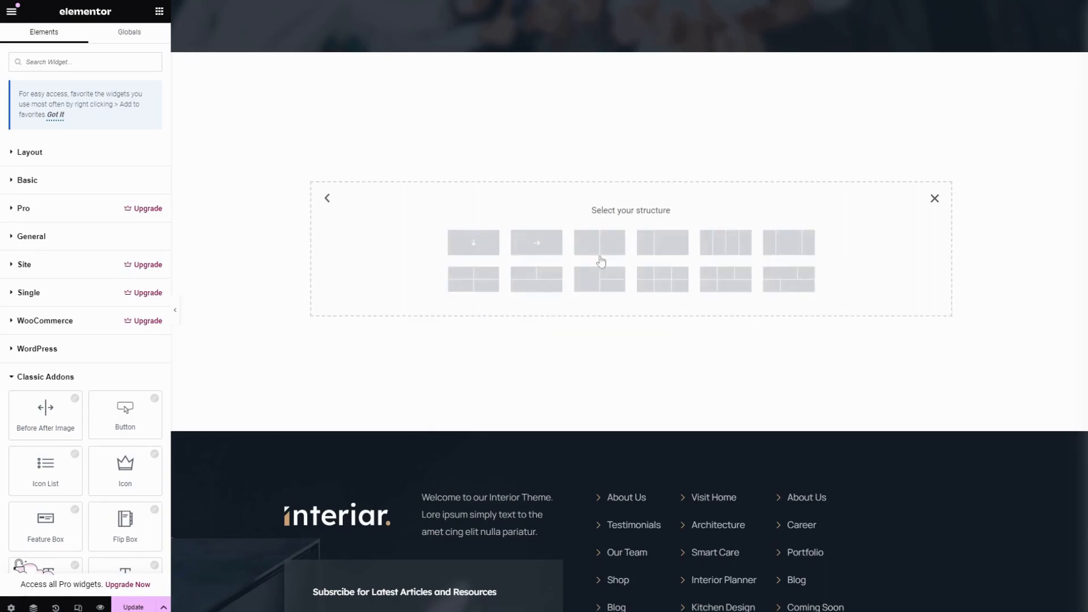
left_click(487, 250)
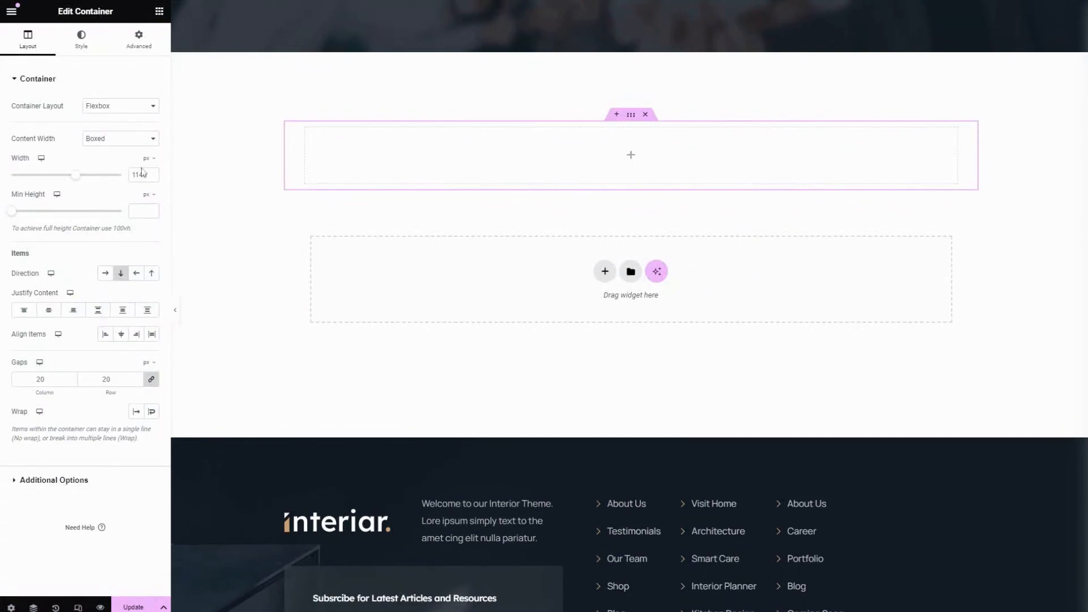
- Insert the Timeline Slide widget into the new container and set its event line distance to 80
left_click(159, 11)
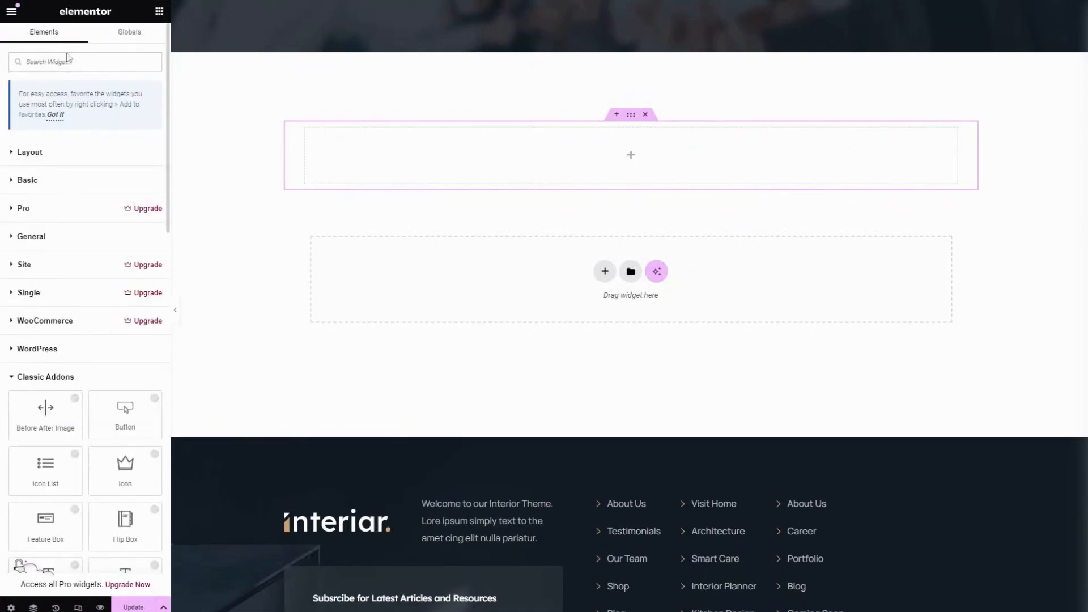
type("time")
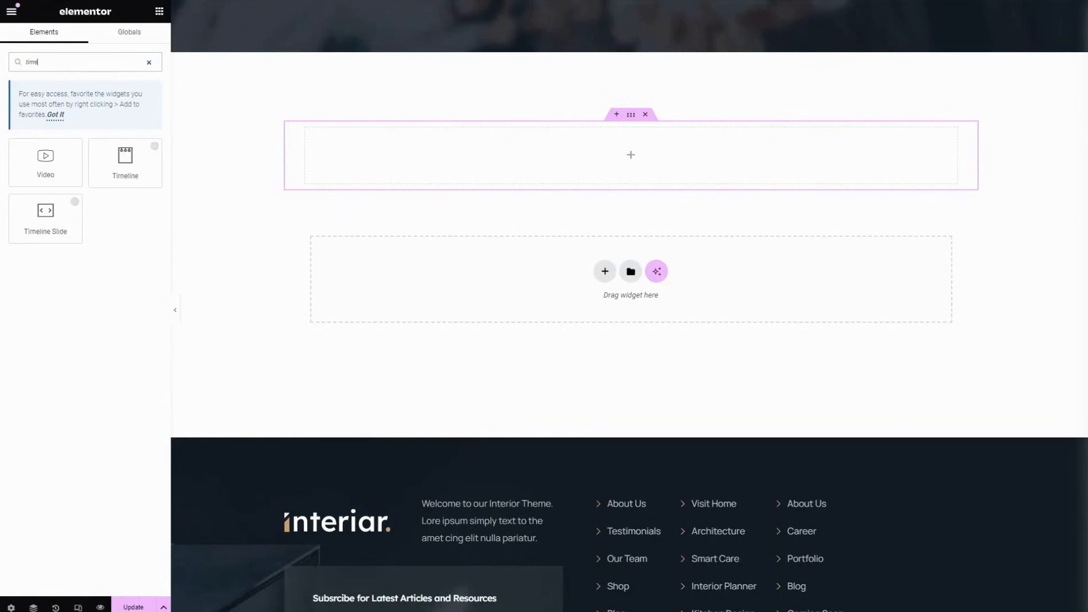
left_click(45, 215)
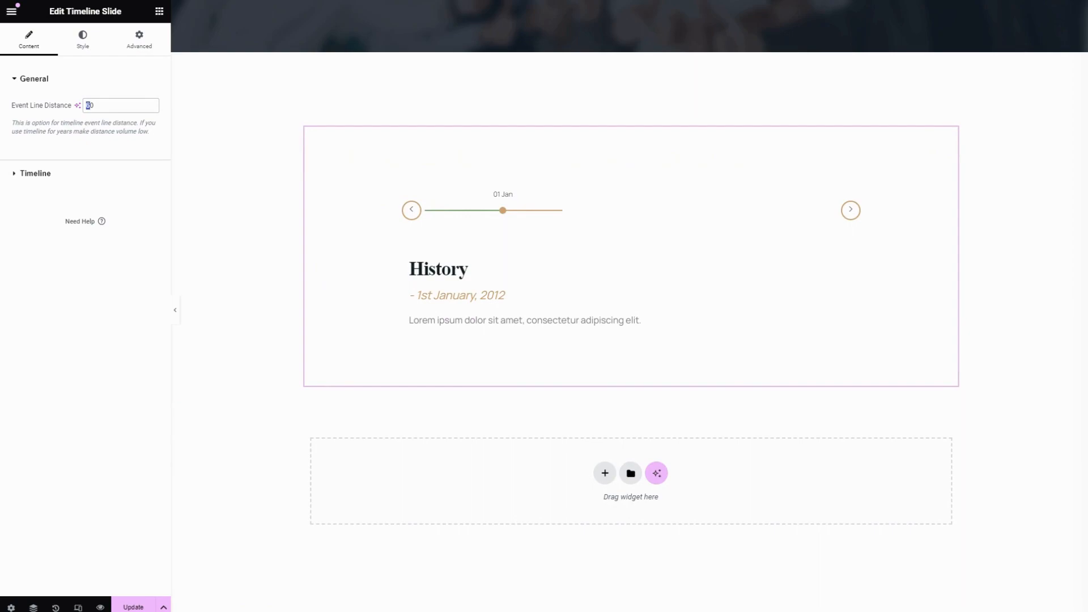
type("8")
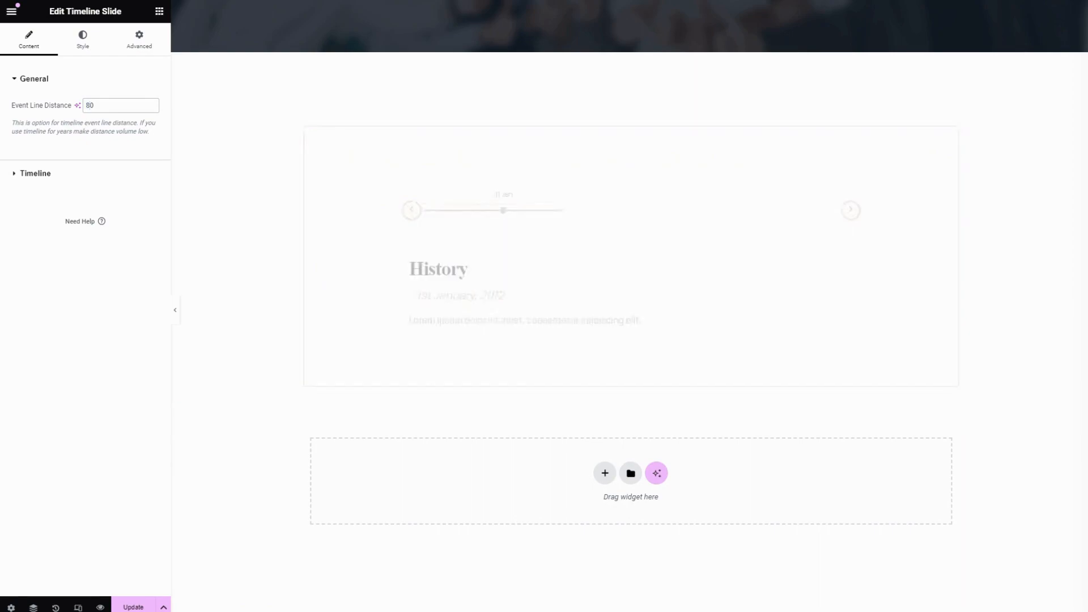
- Examine the first History timeline item's date, separator title, title, sub title and content settings
left_click(78, 173)
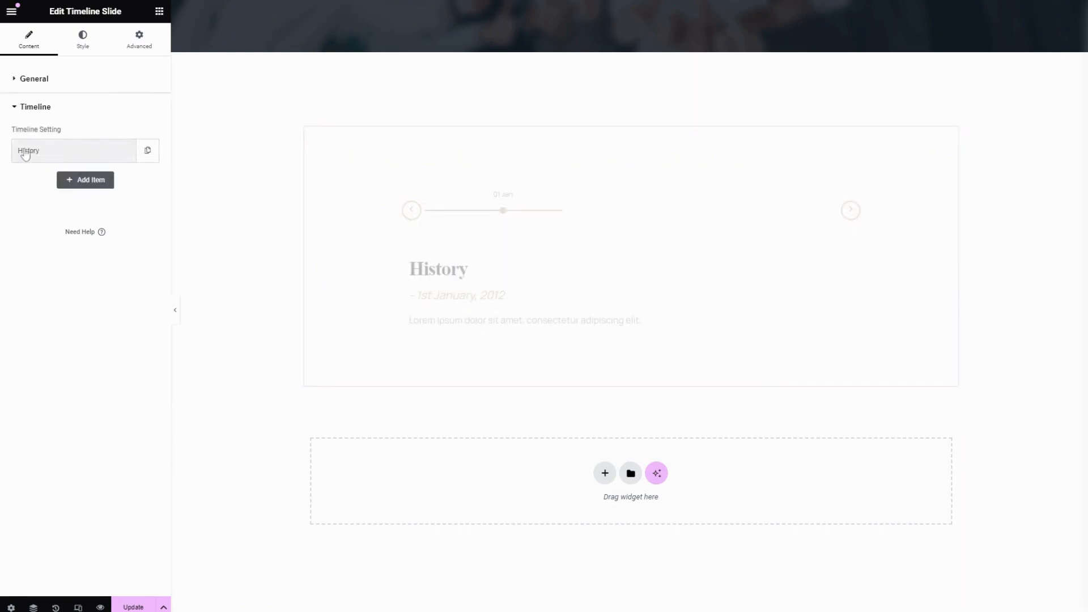
left_click(87, 153)
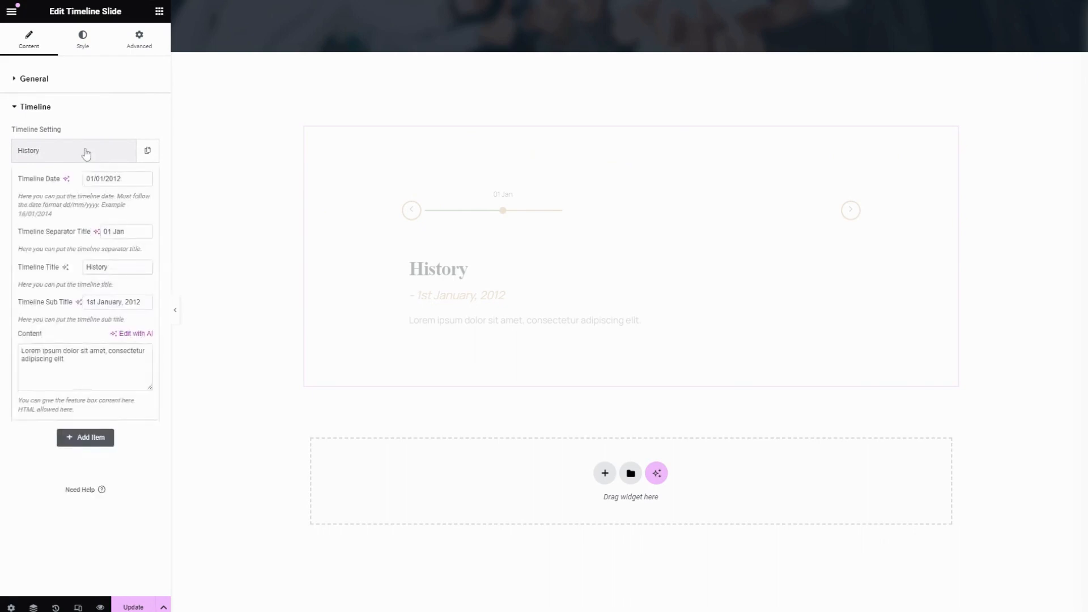
left_click_drag(18, 178, 64, 179)
left_click(125, 179)
left_click_drag(124, 179, 85, 179)
left_click(50, 238)
left_click(127, 231)
left_click_drag(126, 232, 100, 233)
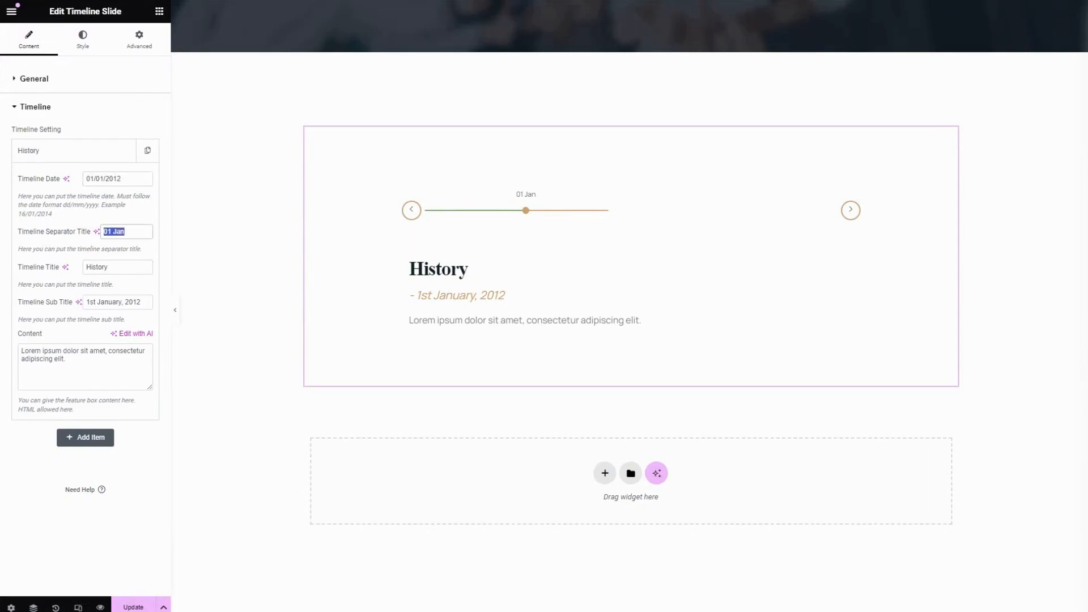
left_click(127, 232)
left_click_drag(108, 267, 84, 268)
left_click(107, 266)
triple_click(125, 302)
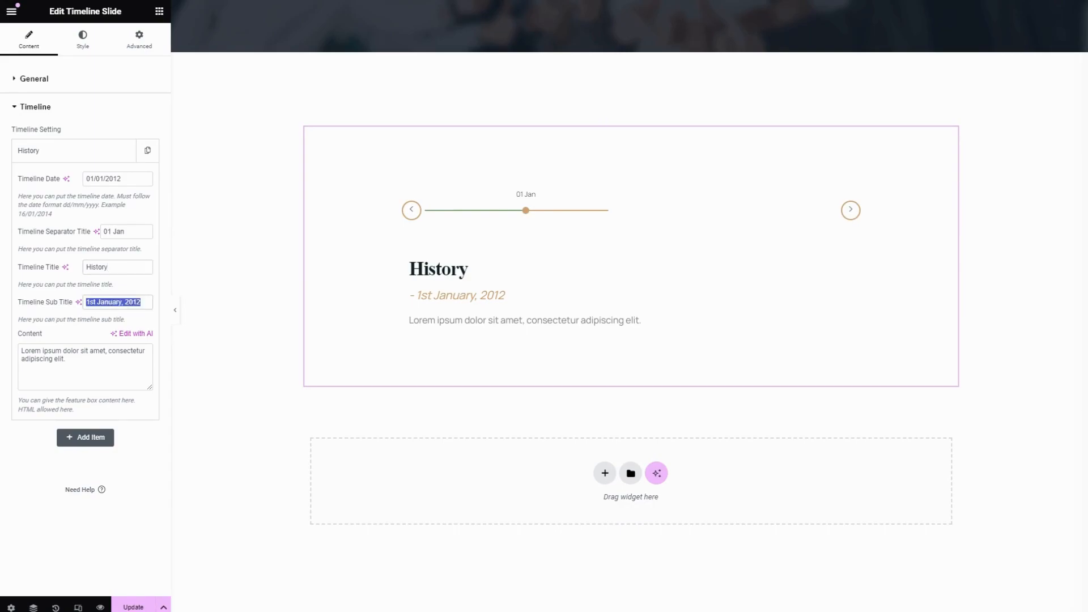
left_click(67, 359)
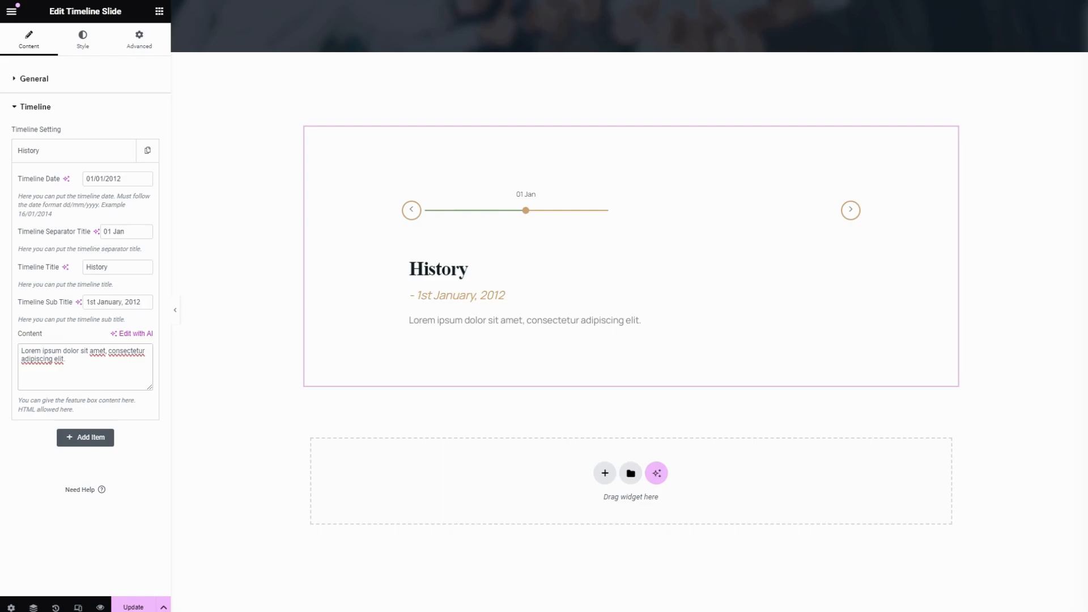
key("ctrl+a")
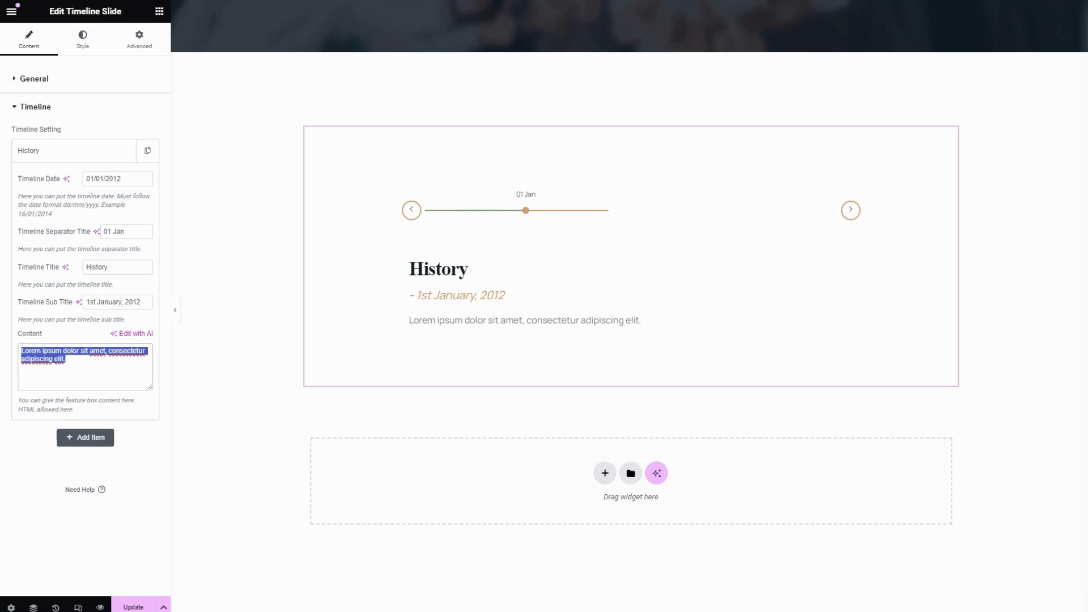
left_click(88, 158)
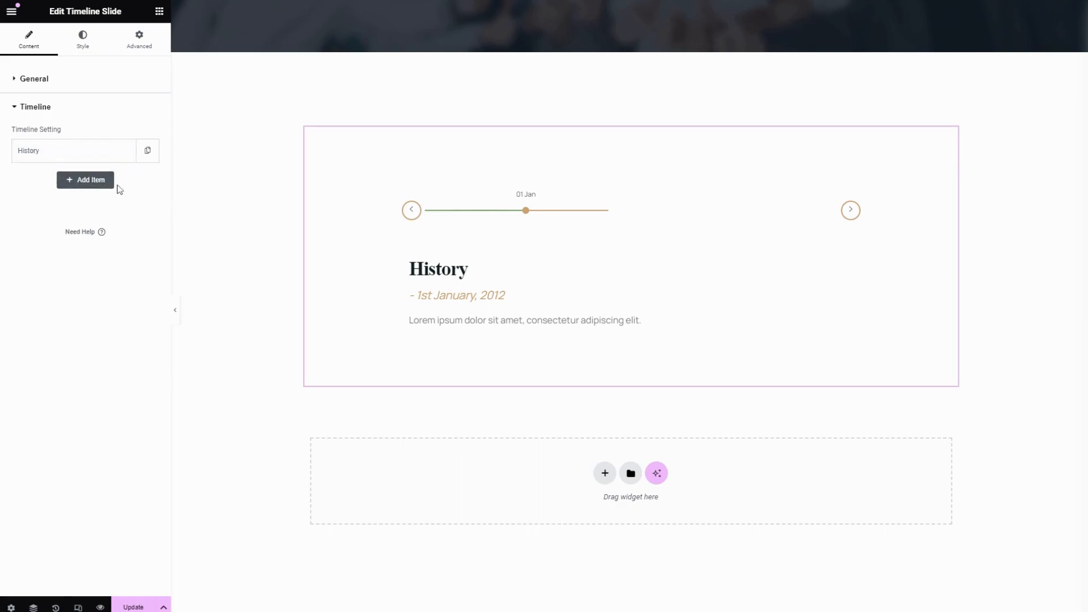
- Duplicate the History timeline item and set the copy's timeline date to 01/01/2015
left_click(149, 151)
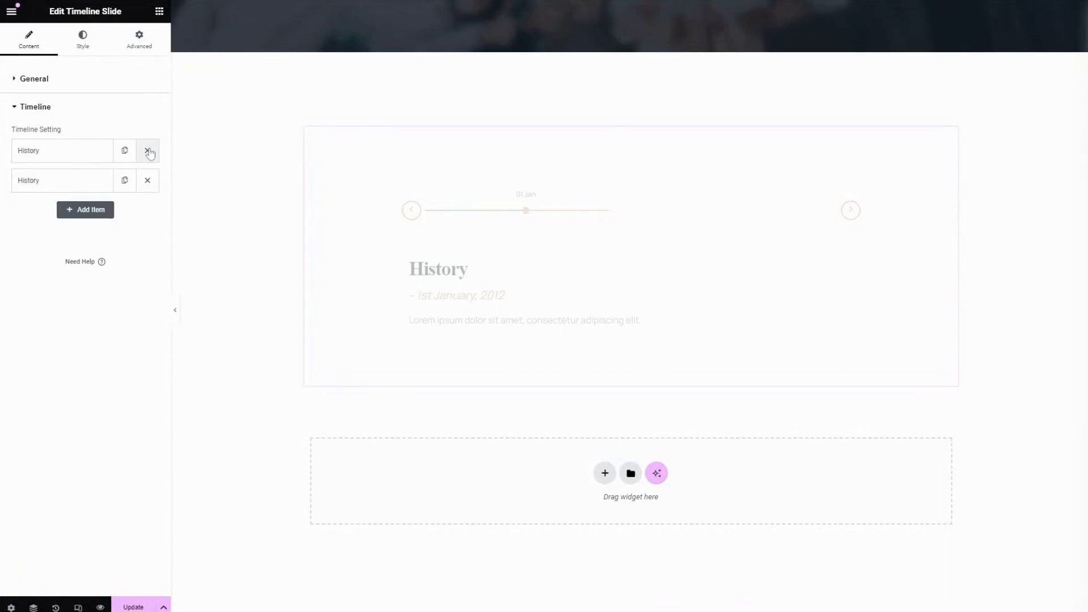
left_click(74, 181)
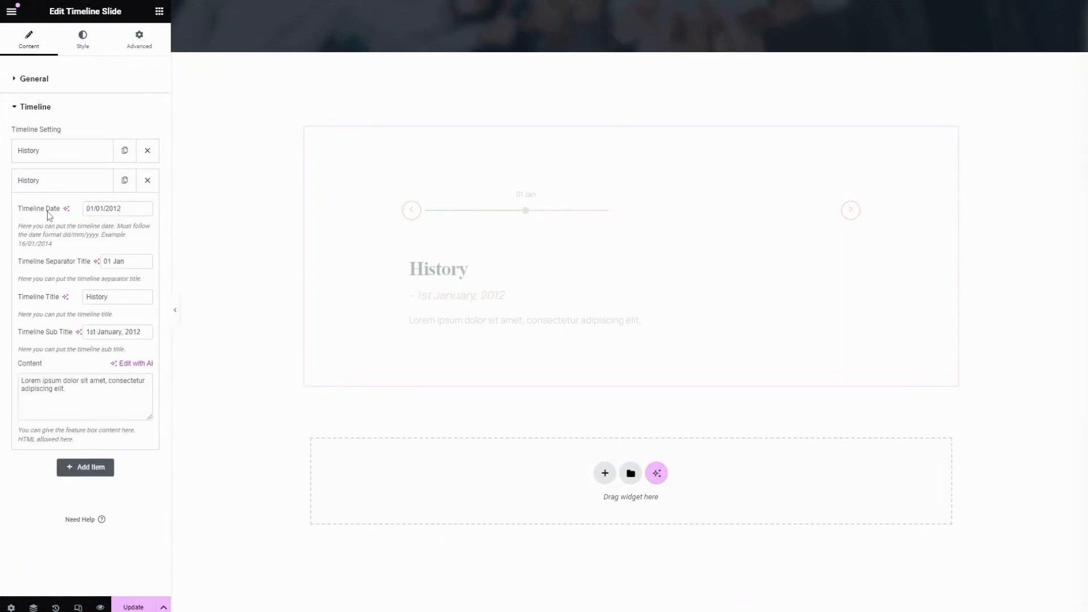
left_click(121, 208)
left_click_drag(122, 209, 118, 208)
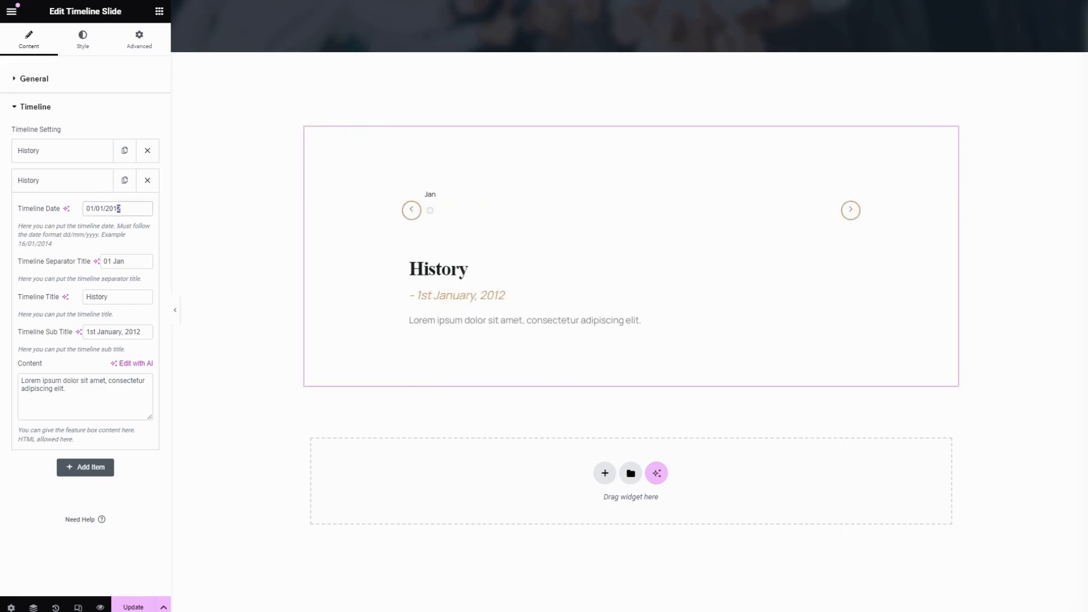
type("5")
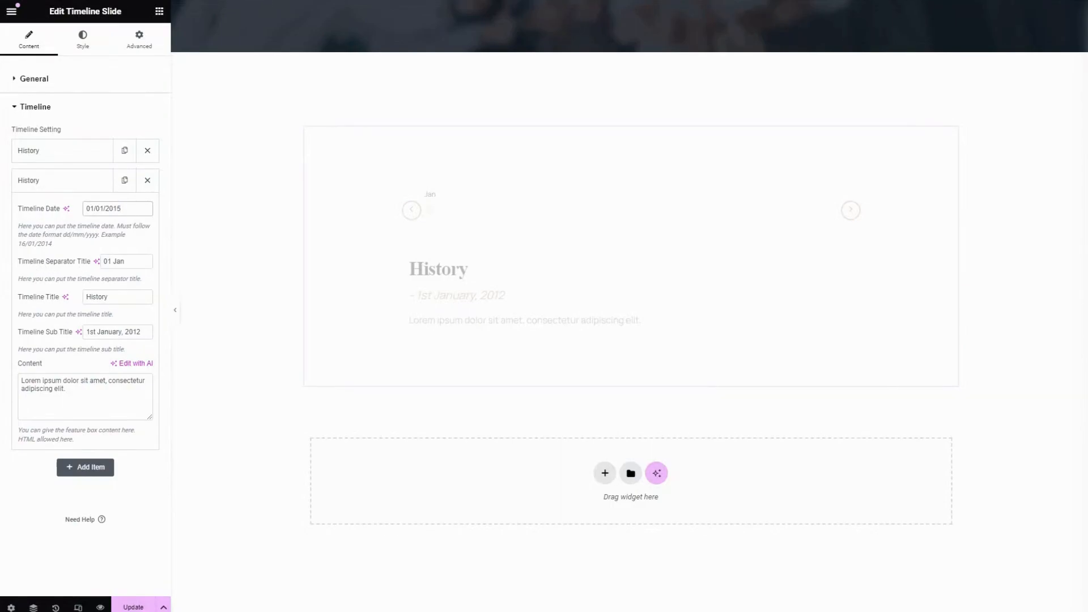
- Change the second timeline item's title to History 2
double_click(119, 261)
triple_click(118, 261)
left_click(126, 261)
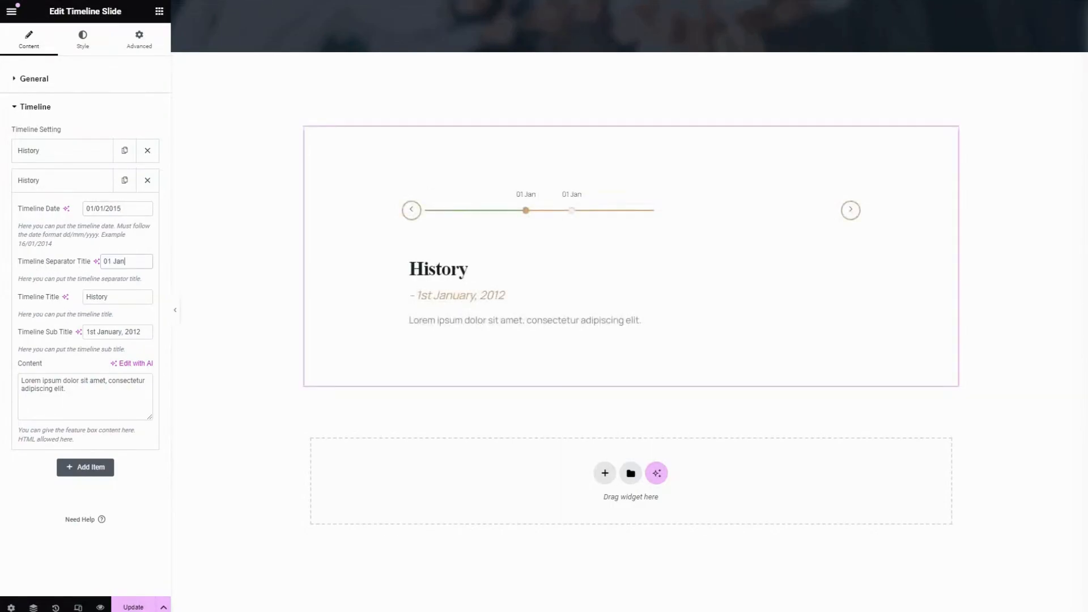
double_click(108, 296)
left_click(108, 297)
type("2")
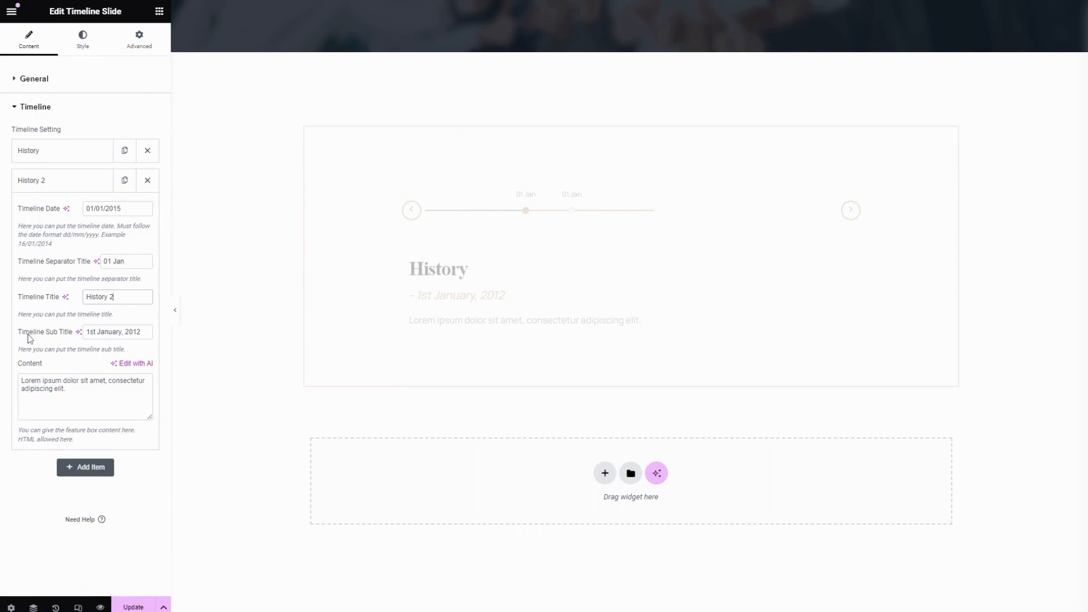
- Set the History 2 item's sub title to "1st January, 2013" and collapse the item
triple_click(130, 331)
double_click(132, 332)
left_click(142, 332)
left_click_drag(142, 332, 136, 332)
type("3")
left_click_drag(21, 380, 66, 389)
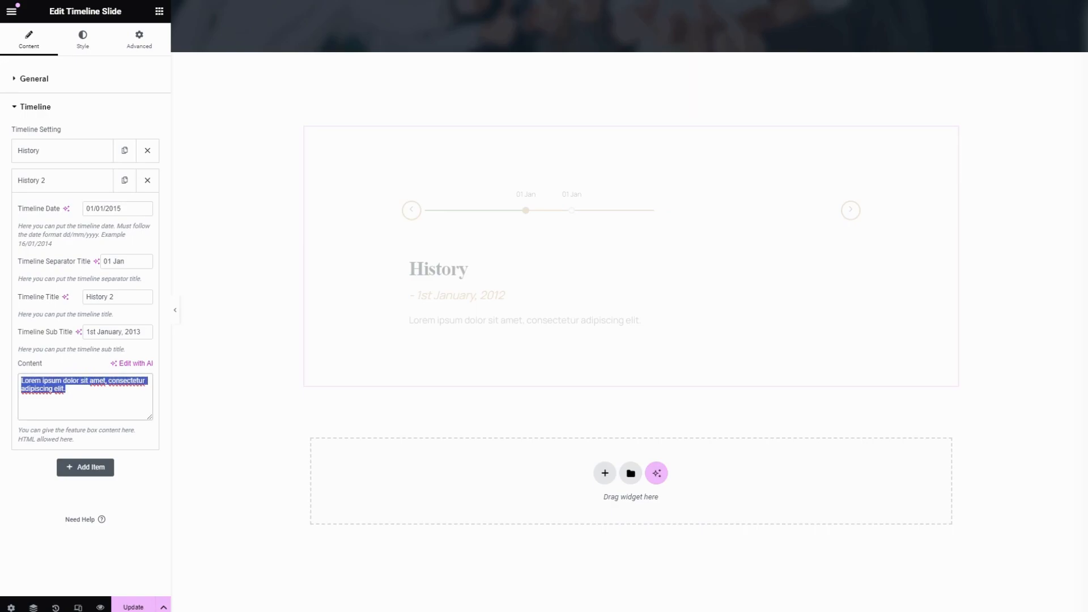
left_click(65, 189)
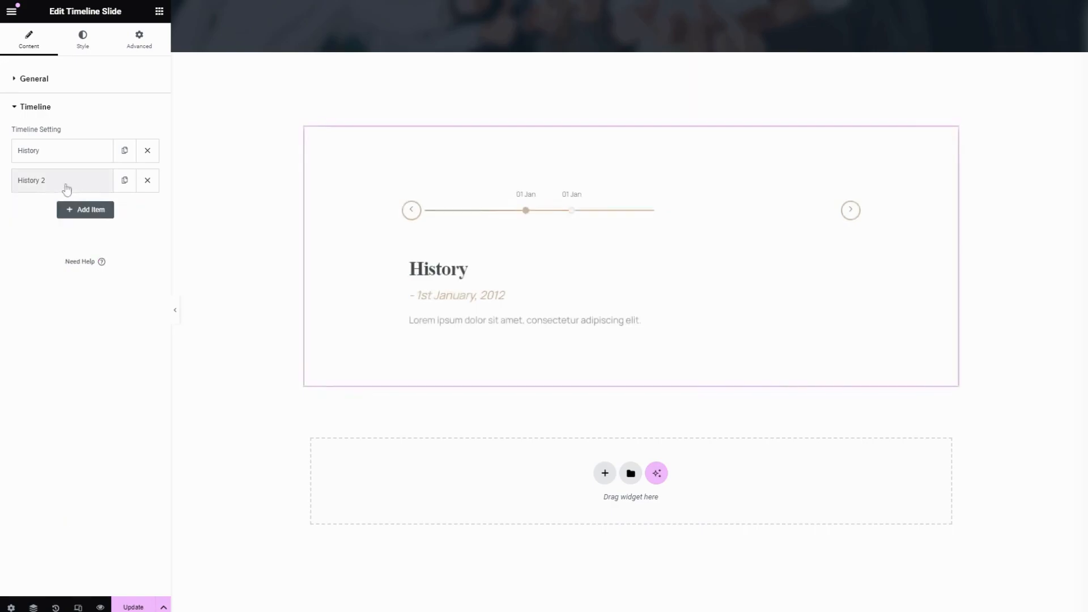
- Duplicate the History 2 timeline item and set the copy's timeline date to 01/01/2019
left_click(125, 182)
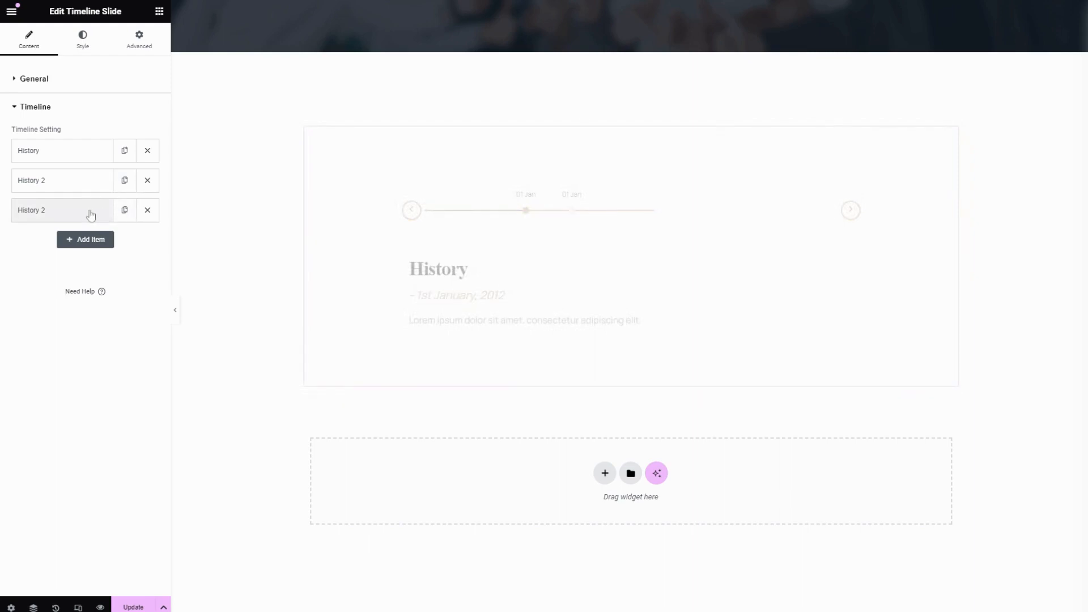
left_click(91, 214)
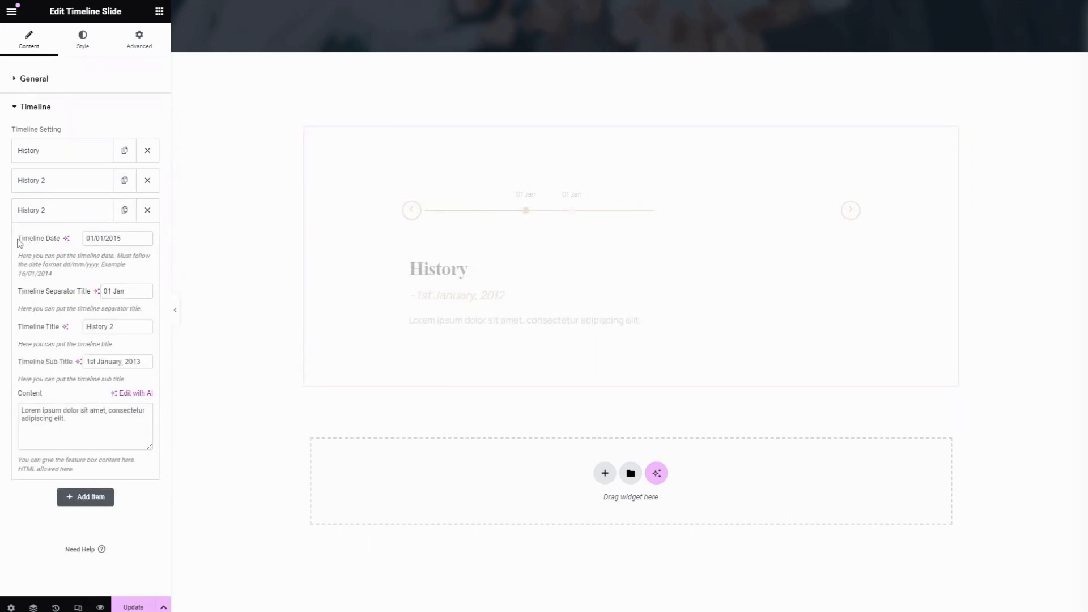
left_click_drag(122, 238, 118, 238)
type("9")
- Change the third timeline item's separator title to "01 Sep"
mouse_move(125, 291)
left_mouse_down()
mouse_move(103, 292)
mouse_move(113, 291)
left_mouse_up()
left_click(125, 291)
type("sep")
key("BackSpace")
type("Sep")
- Change the third timeline item's title to History 3 and collapse the item
left_click_drag(115, 327, 108, 327)
type("3")
left_click_drag(142, 361, 85, 362)
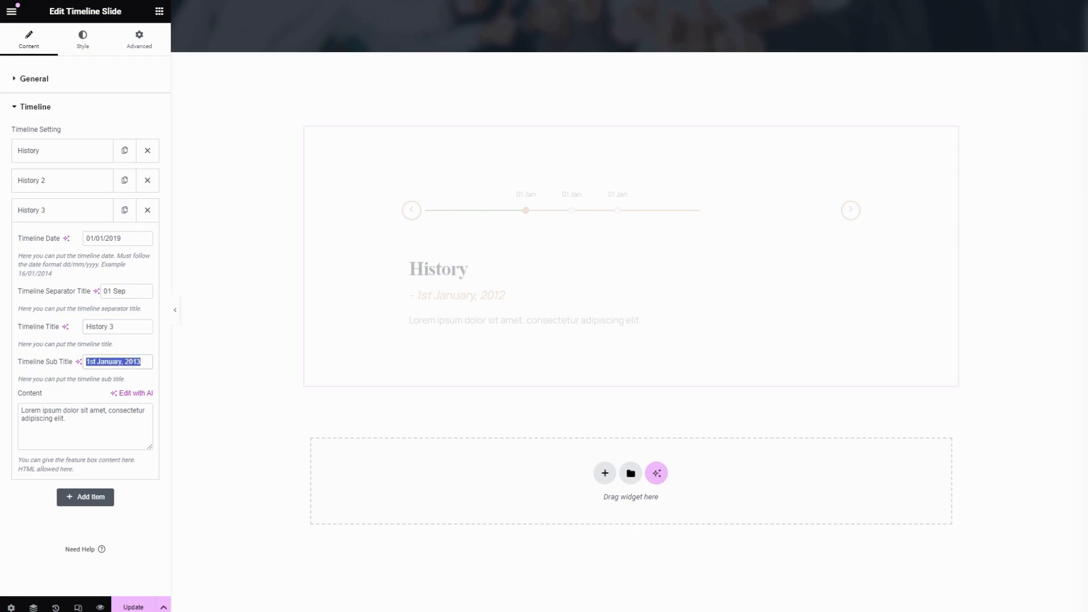
left_click_drag(71, 420, 20, 410)
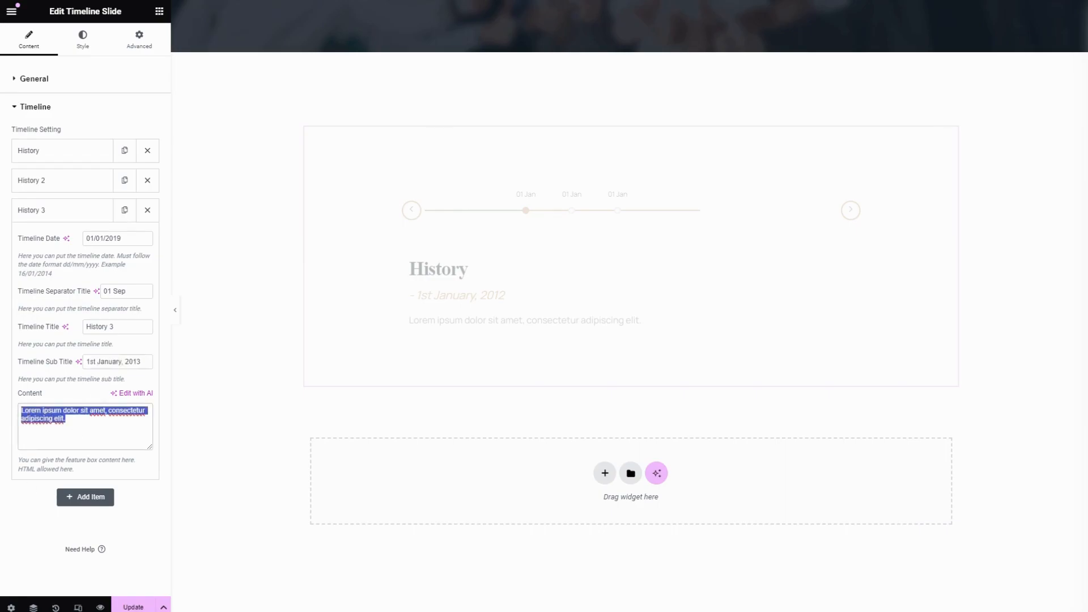
left_click(68, 212)
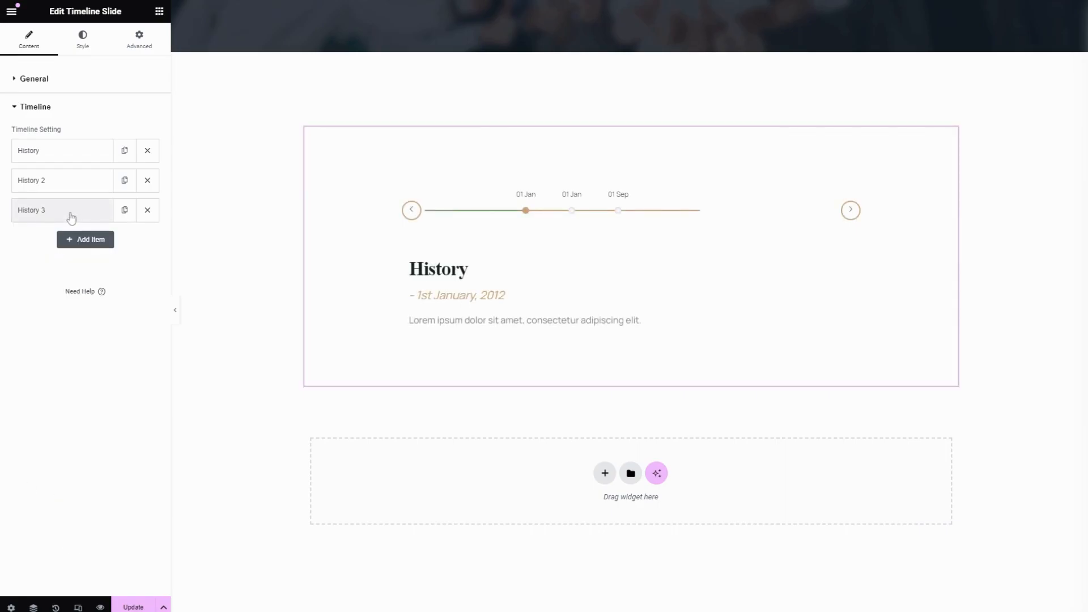
- Duplicate the History 3 timeline item and set the copy's timeline date to 01/01/2024
left_click(124, 209)
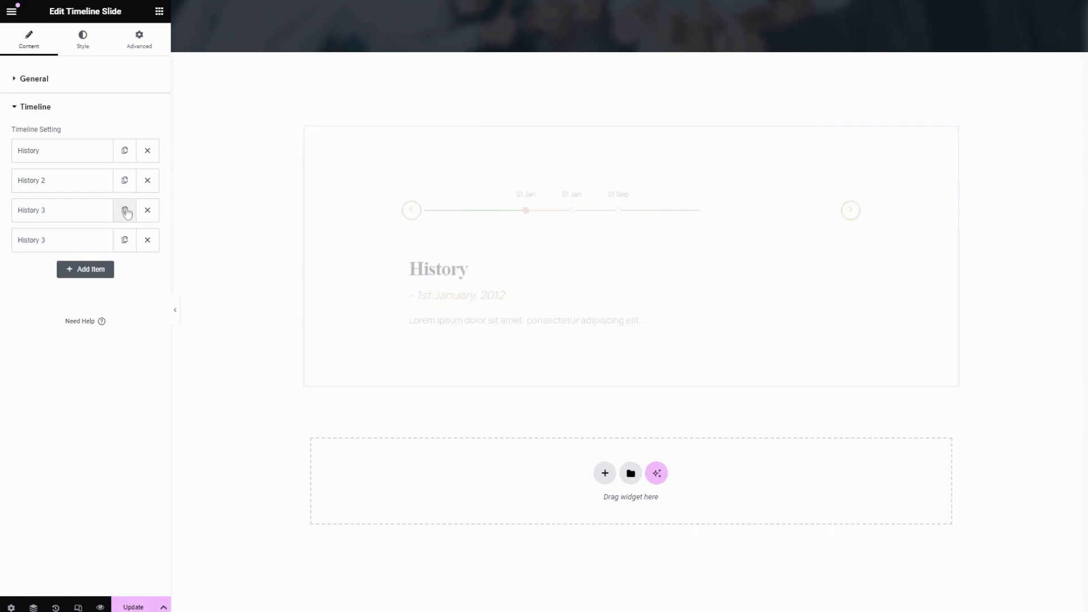
left_click(101, 246)
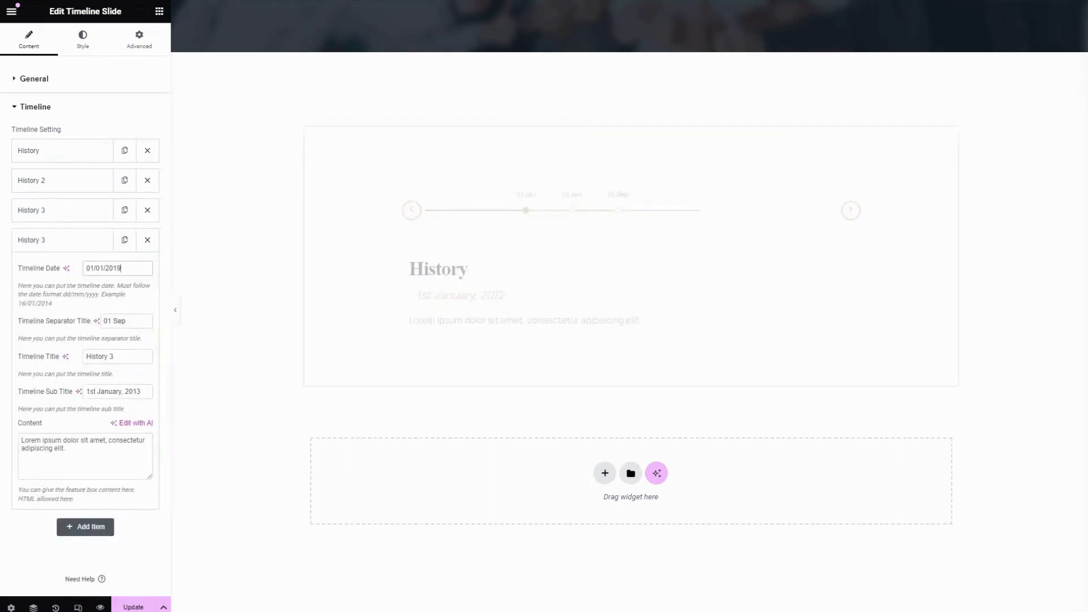
left_click_drag(121, 268, 113, 268)
type("2")
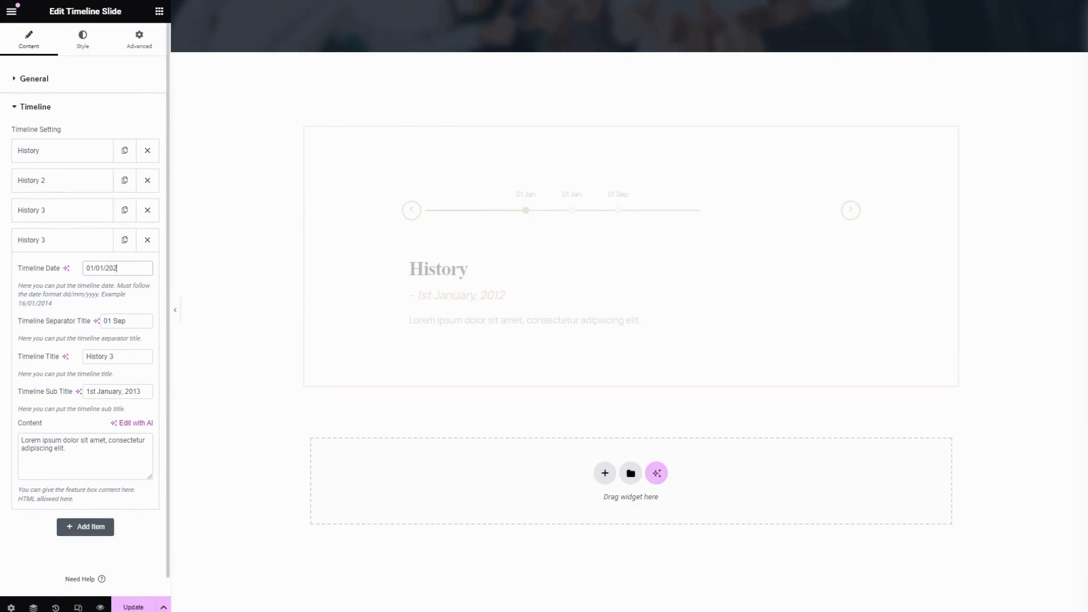
type("4")
- Set the fourth timeline item's separator title to "08 Sep" and its title to History 4
left_click_drag(127, 321, 108, 321)
left_click(124, 320)
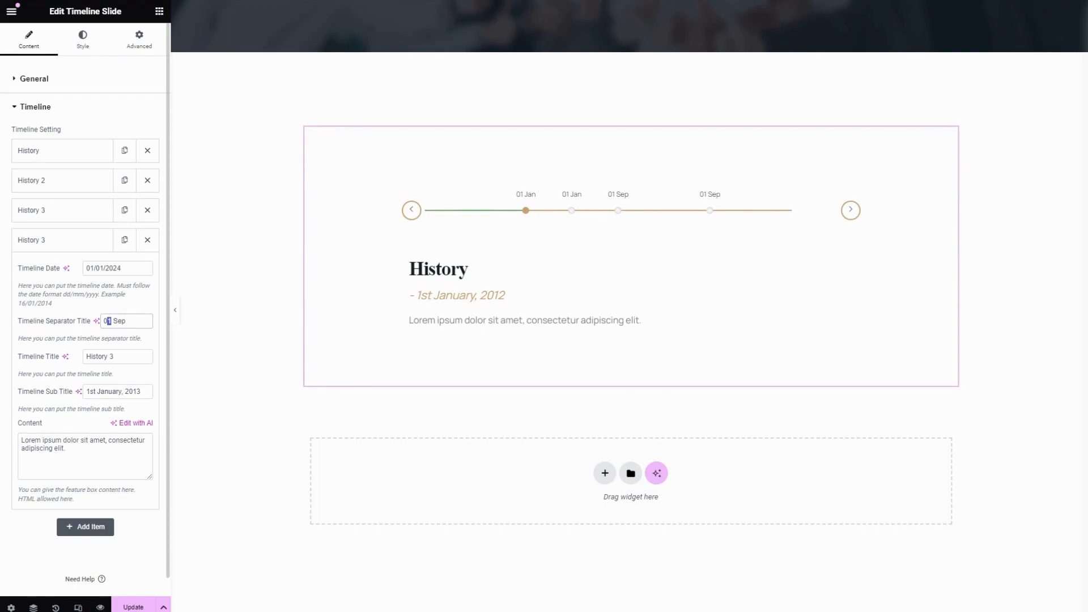
type("8")
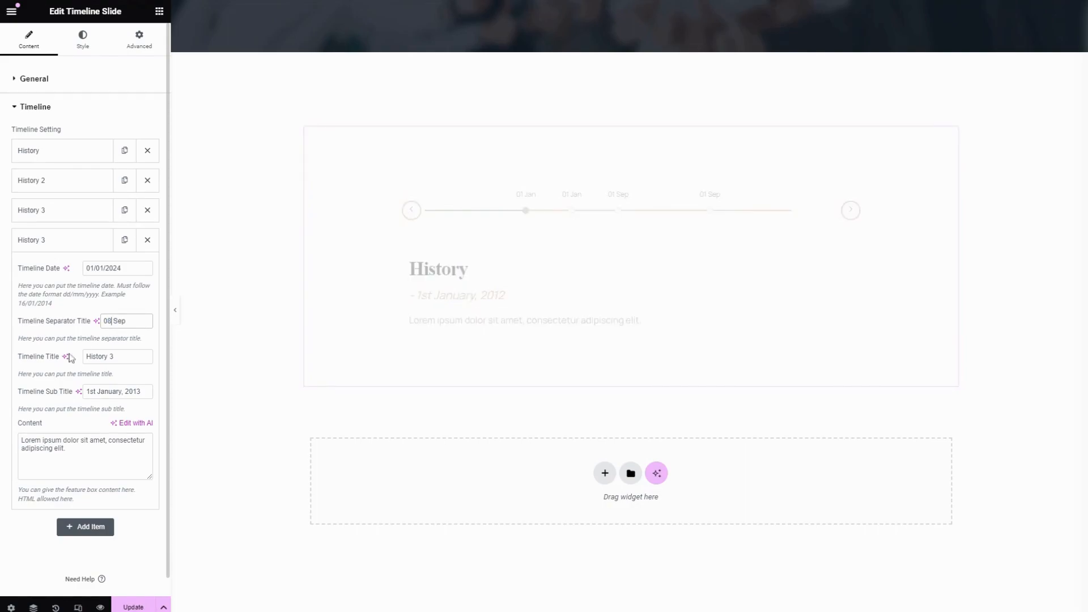
scroll(72, 358, "down", 1)
left_click(128, 338)
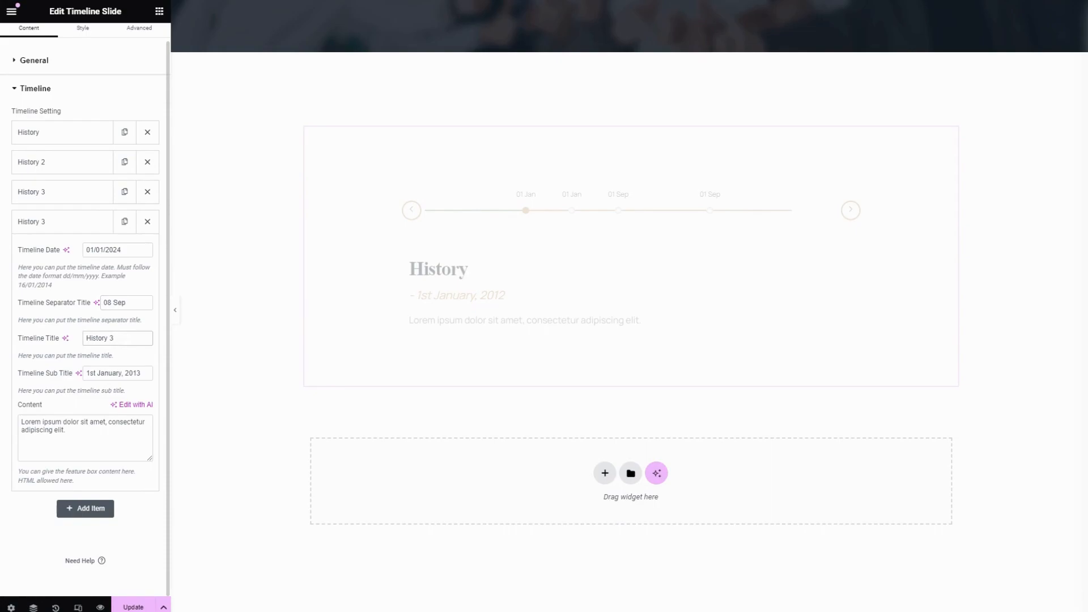
key("shift+Left")
type("4")
- Set the History 4 item's sub title to "1st January, 2016" and collapse the item
left_click(141, 374)
key("shift+Left")
type("6")
left_click_drag(99, 422, 21, 422)
left_click(67, 431)
left_click(59, 222)
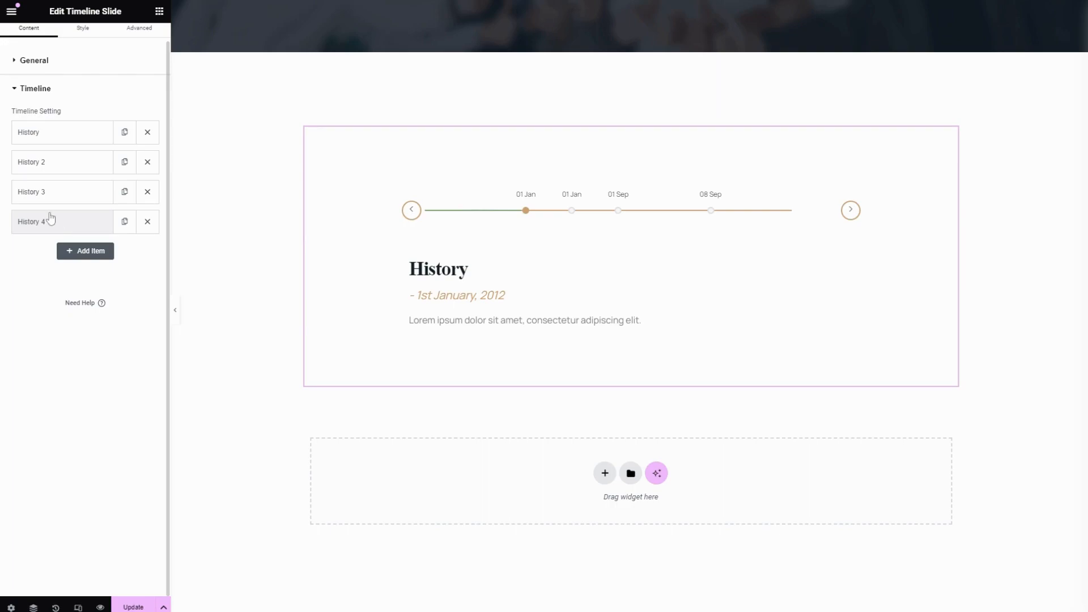
scroll(94, 408, "up", 1)
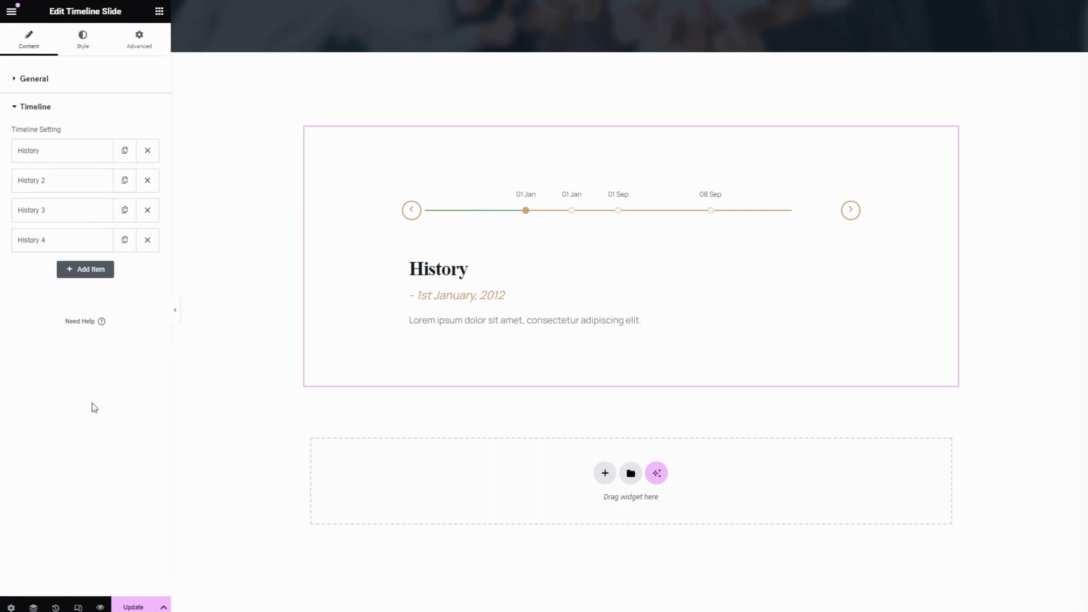
- Try the green Accent global color as the widget's timeline color and reset it
left_click(83, 39)
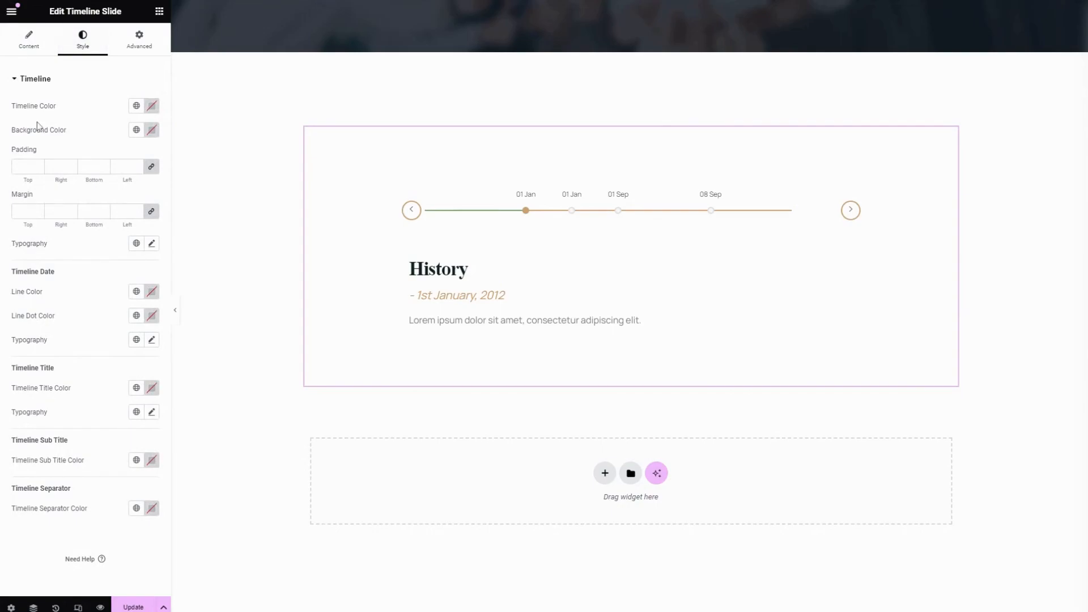
left_click(136, 106)
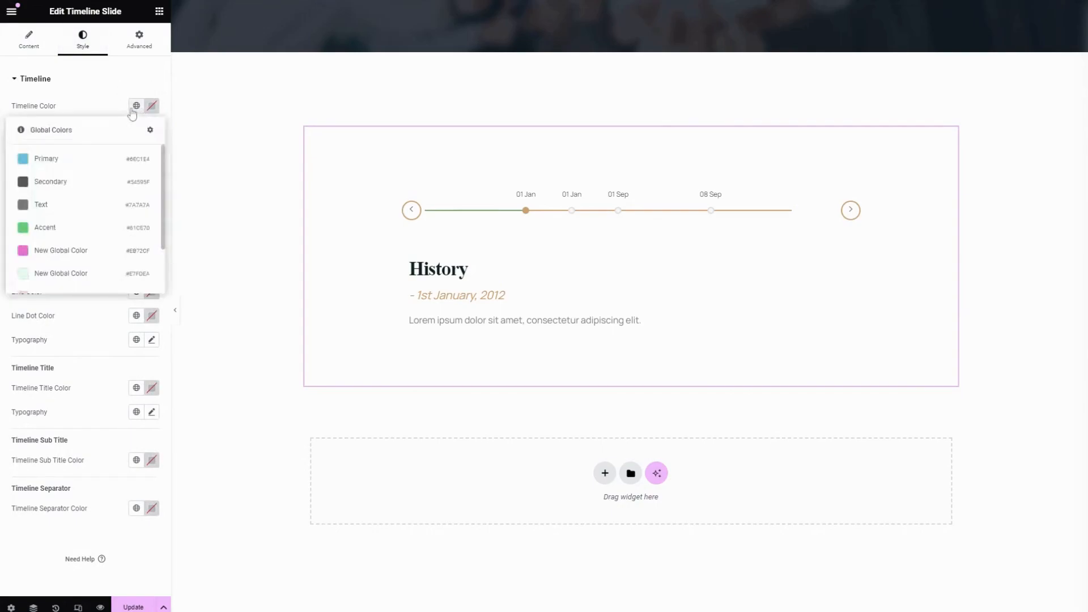
left_click(80, 228)
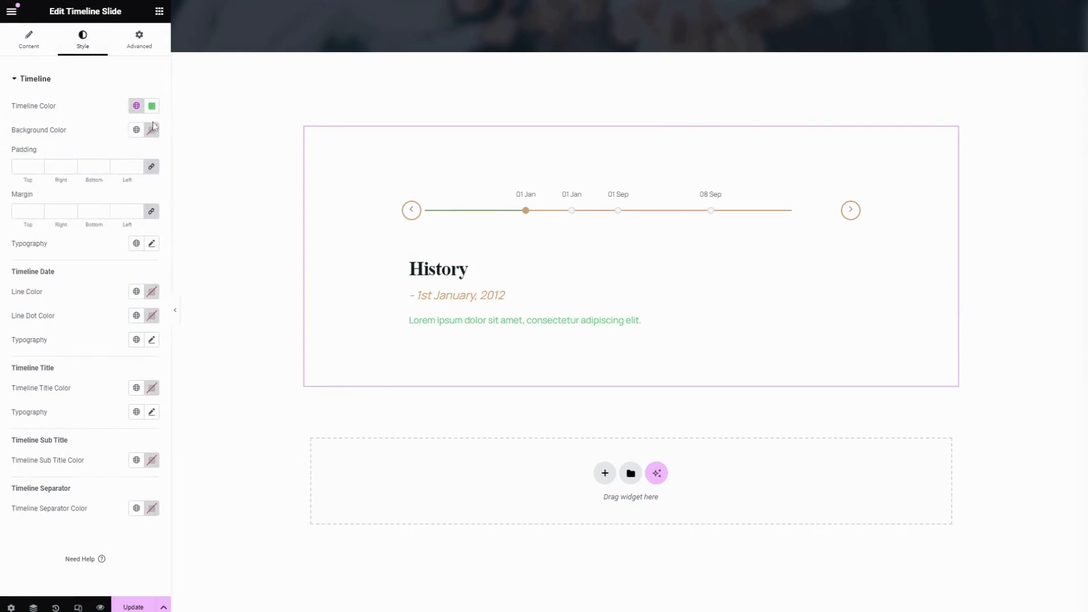
left_click(152, 106)
left_click(168, 130)
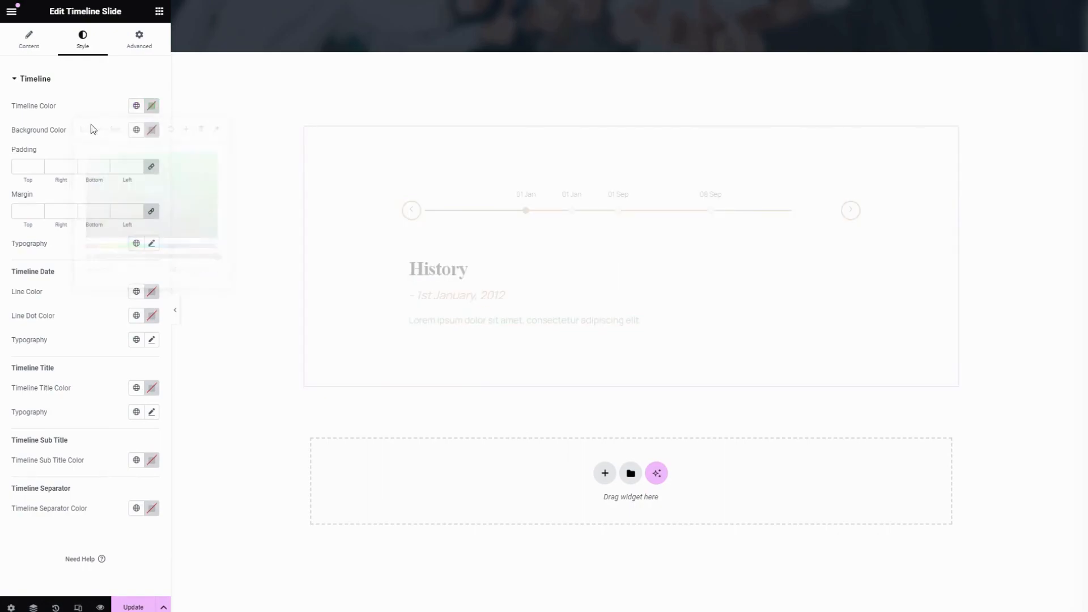
- Try the light green global color #E7FDEA as the timeline's background color and reset it
left_click(136, 131)
scroll(70, 261, "down", 2)
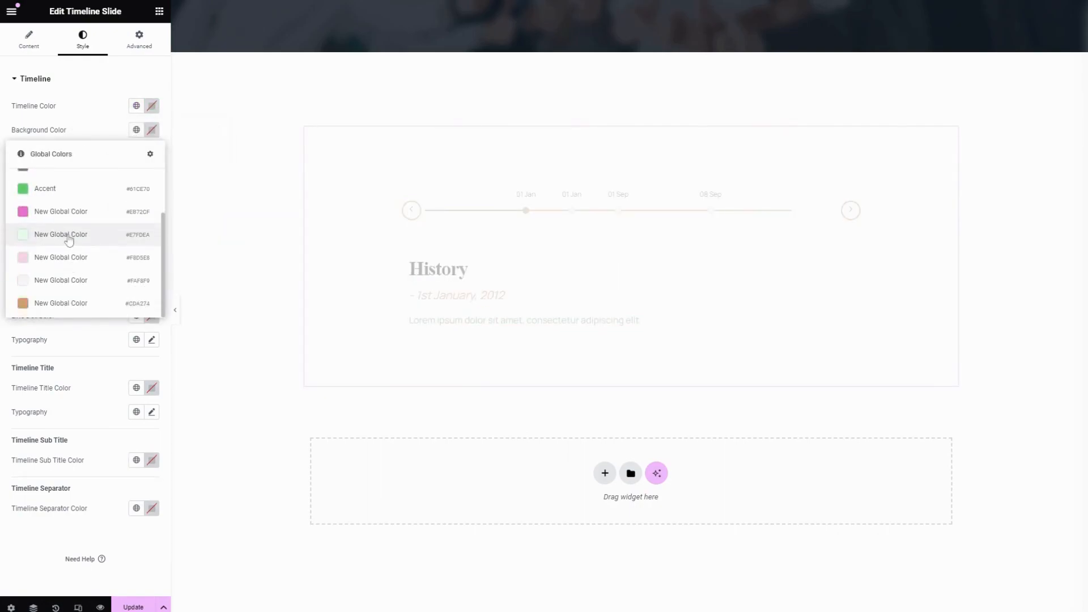
left_click(68, 235)
left_click(151, 132)
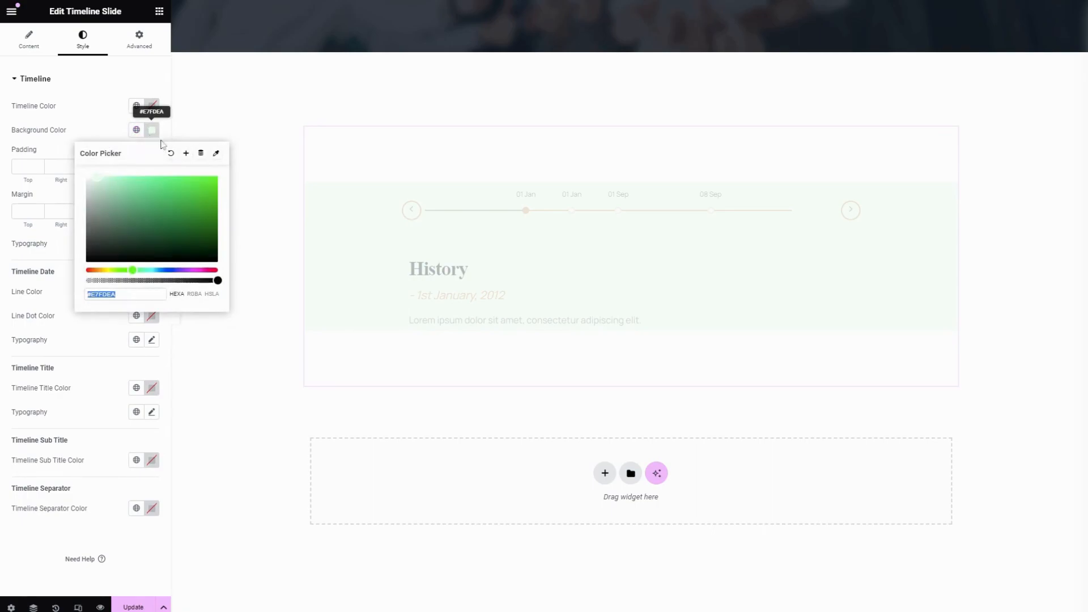
left_click(168, 152)
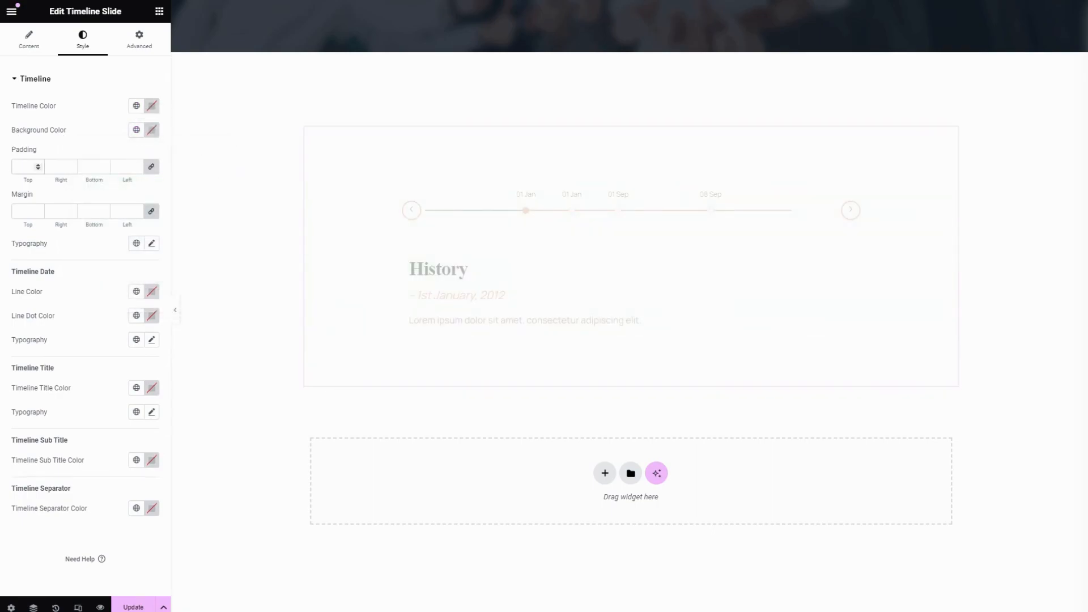
- Set the timeline's margin to 20 on all four sides and look over its typography options
left_click(26, 212)
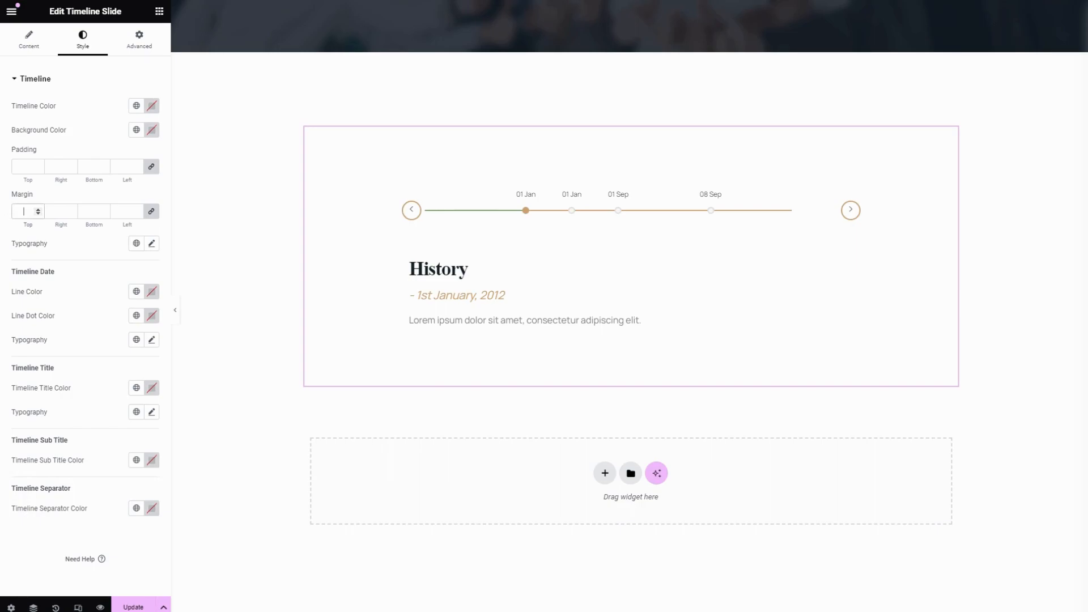
type("20")
left_click(151, 244)
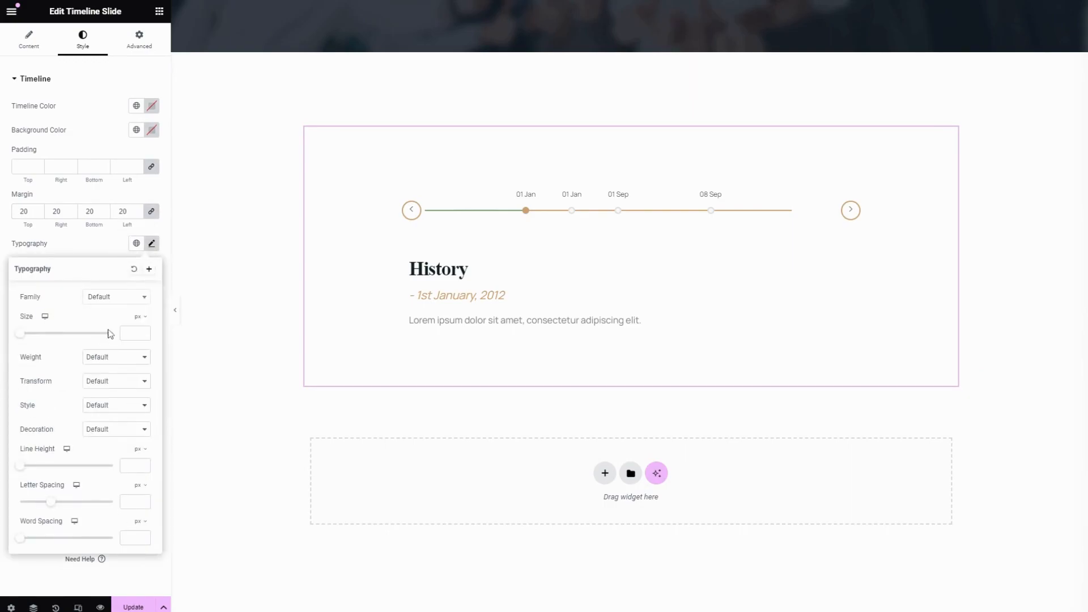
left_click(92, 247)
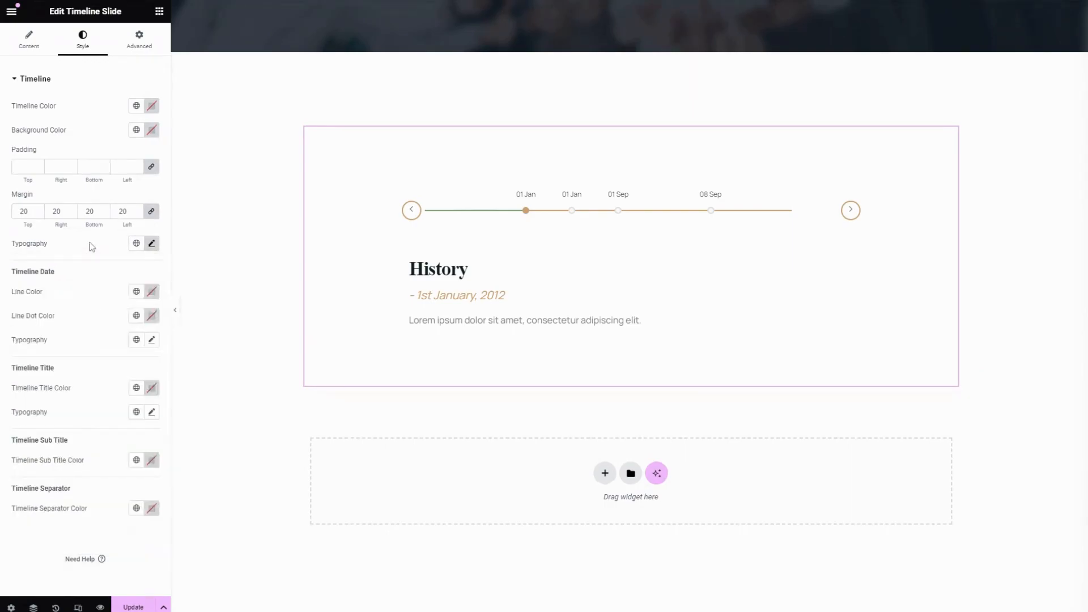
- Set the timeline date's line color to Secondary, replacing it with the pink global color #EB72CF
left_click(135, 292)
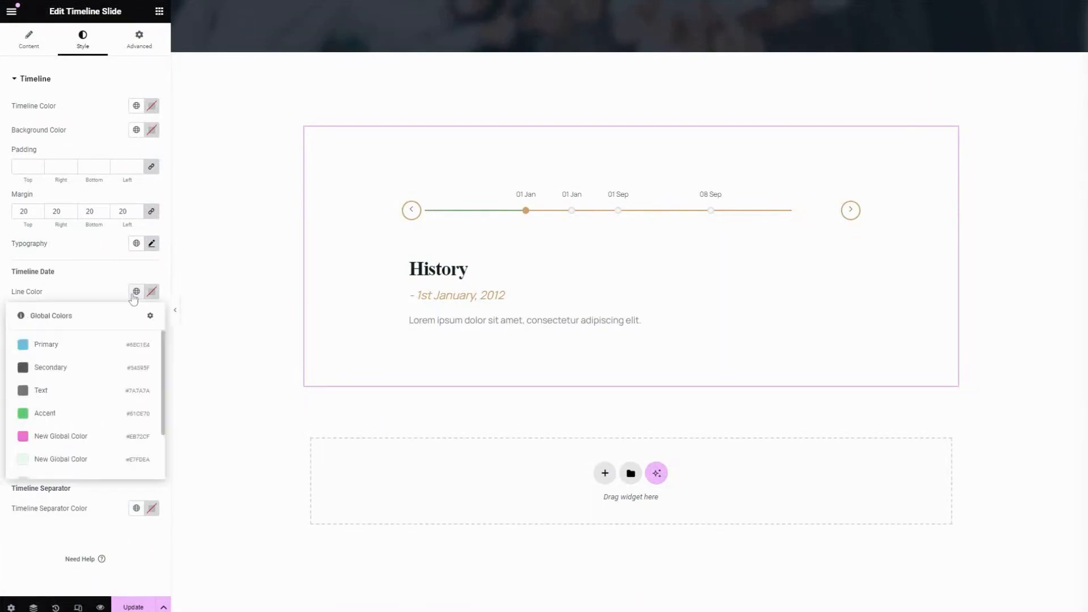
left_click(70, 369)
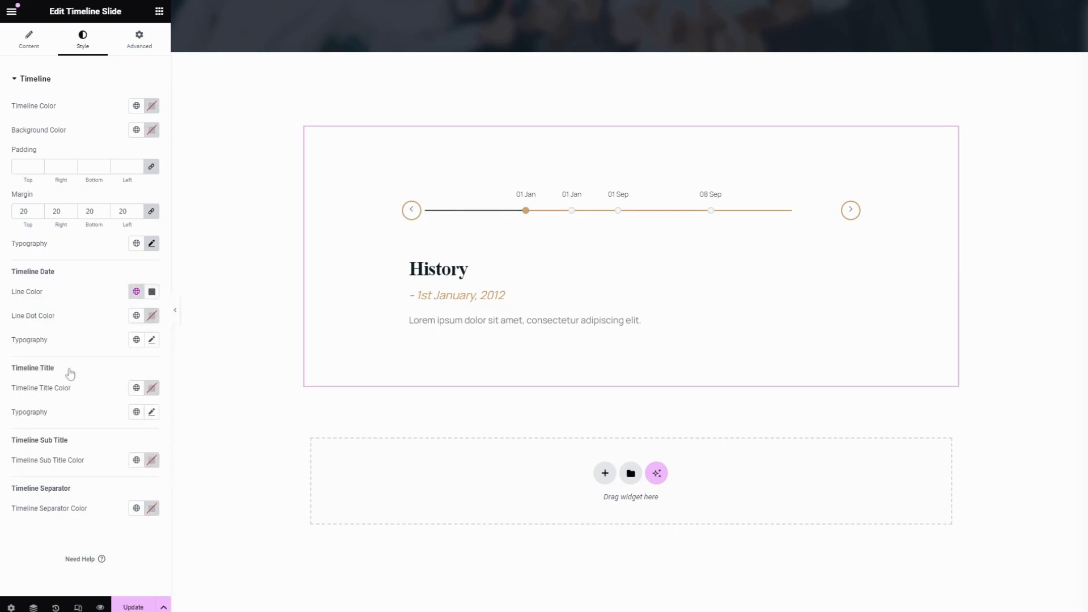
left_click(137, 294)
left_click(64, 440)
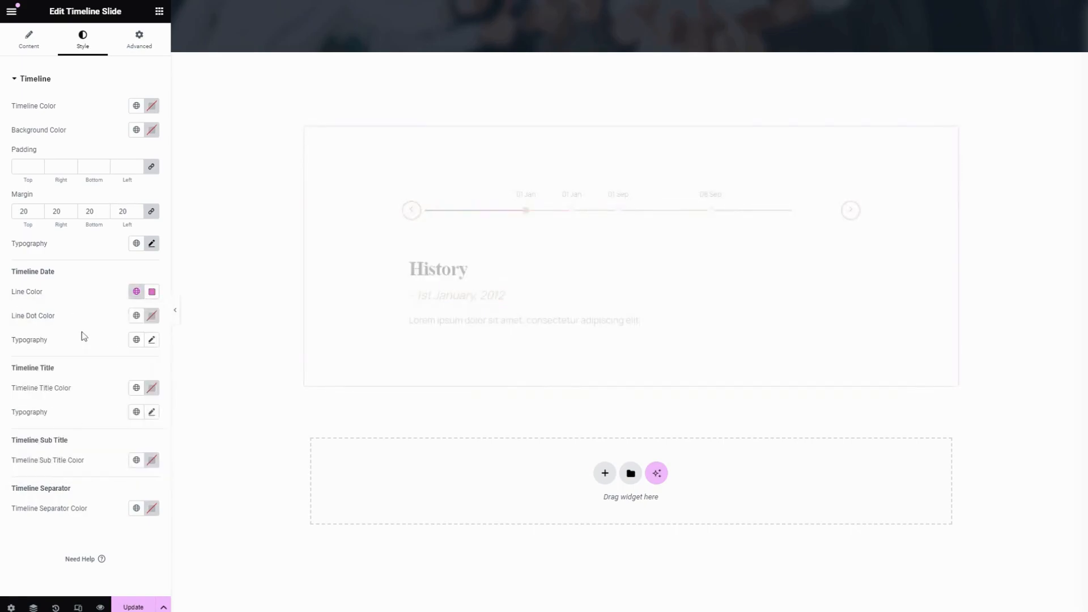
- Set the line dot color to the Primary global color and look over the timeline date's typography options
left_click(136, 316)
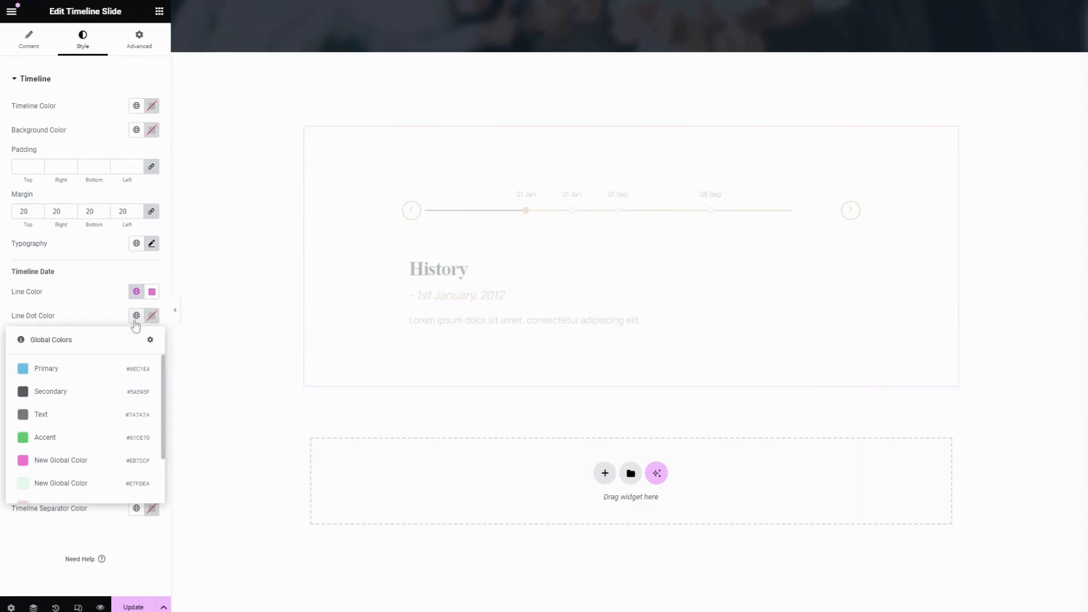
left_click(52, 369)
left_click(151, 340)
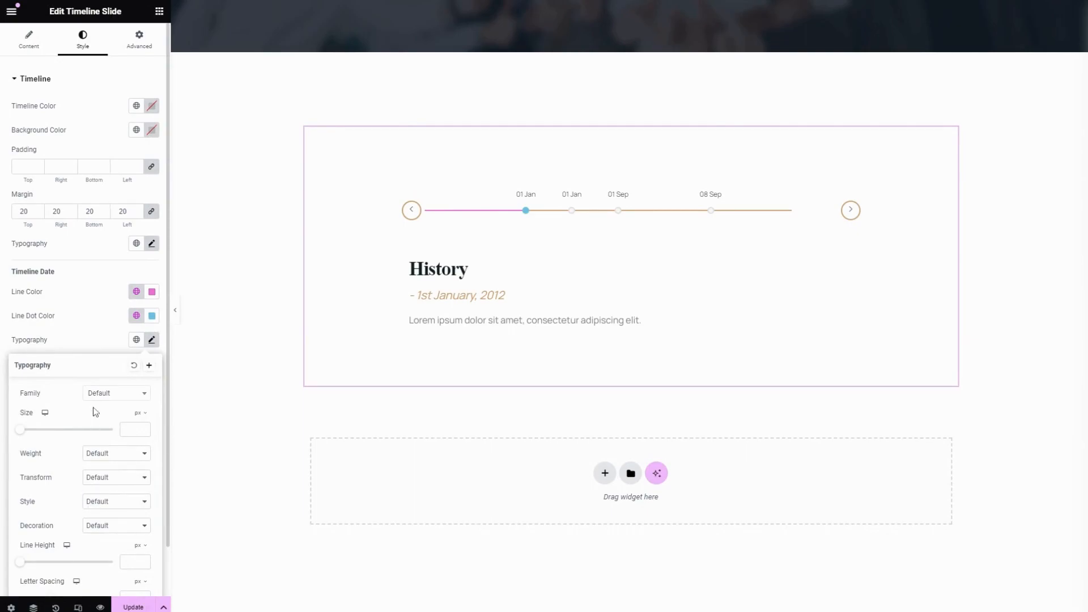
left_click(91, 314)
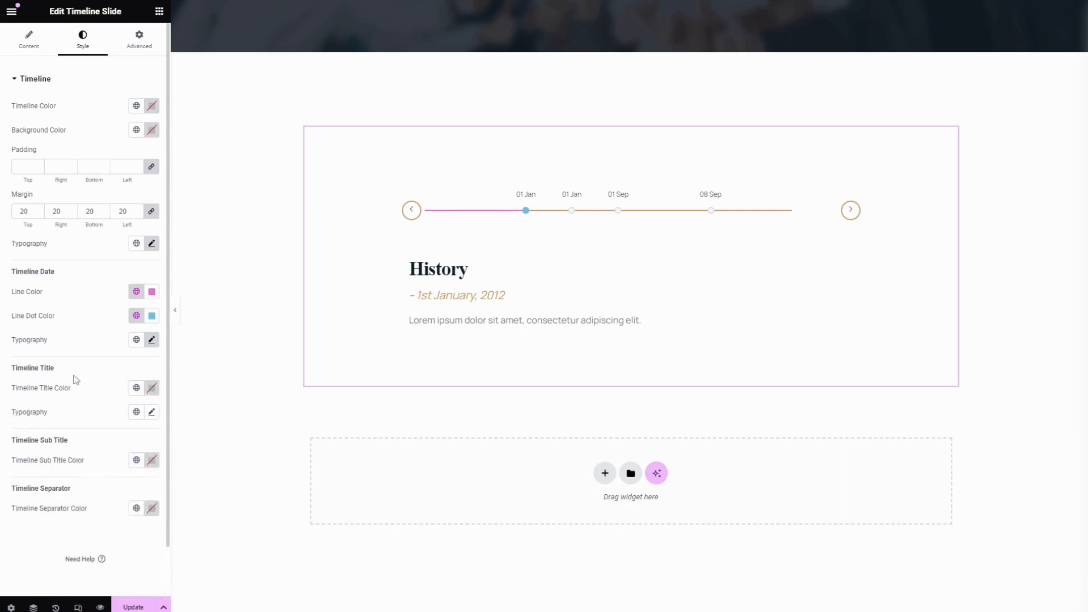
- Try pink #EB72CF for the timeline title, settle on the Secondary global color and look over the title's typography options
left_click(136, 392)
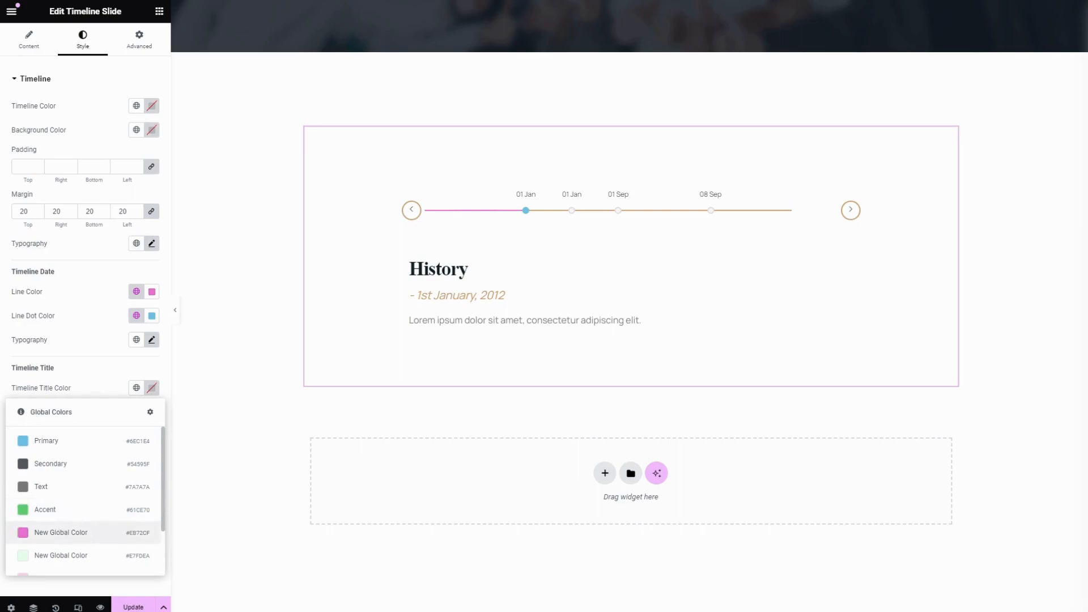
left_click(60, 532)
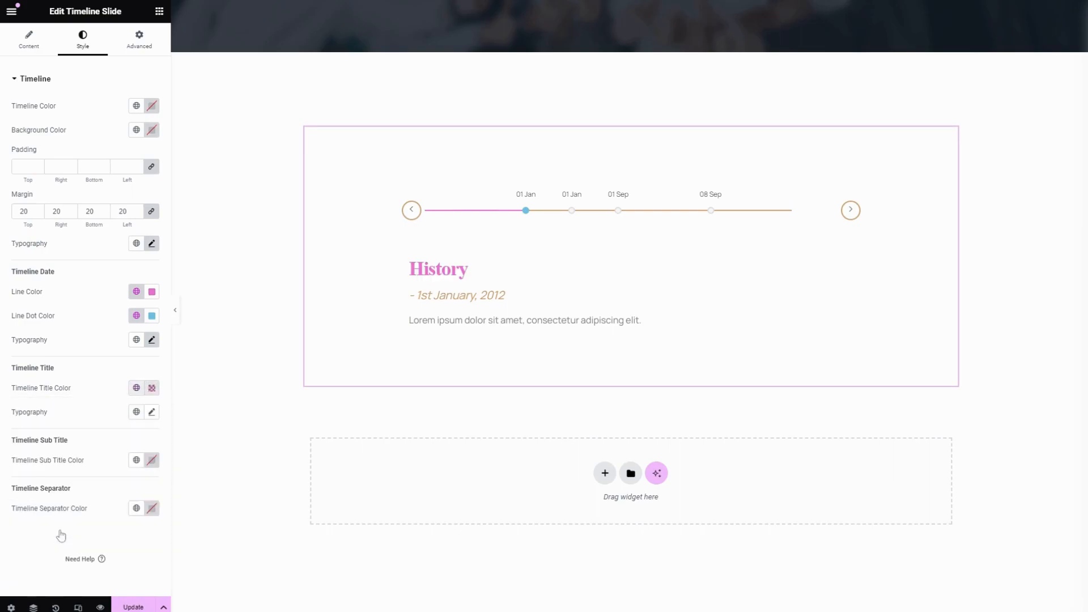
left_click(136, 388)
left_click(81, 462)
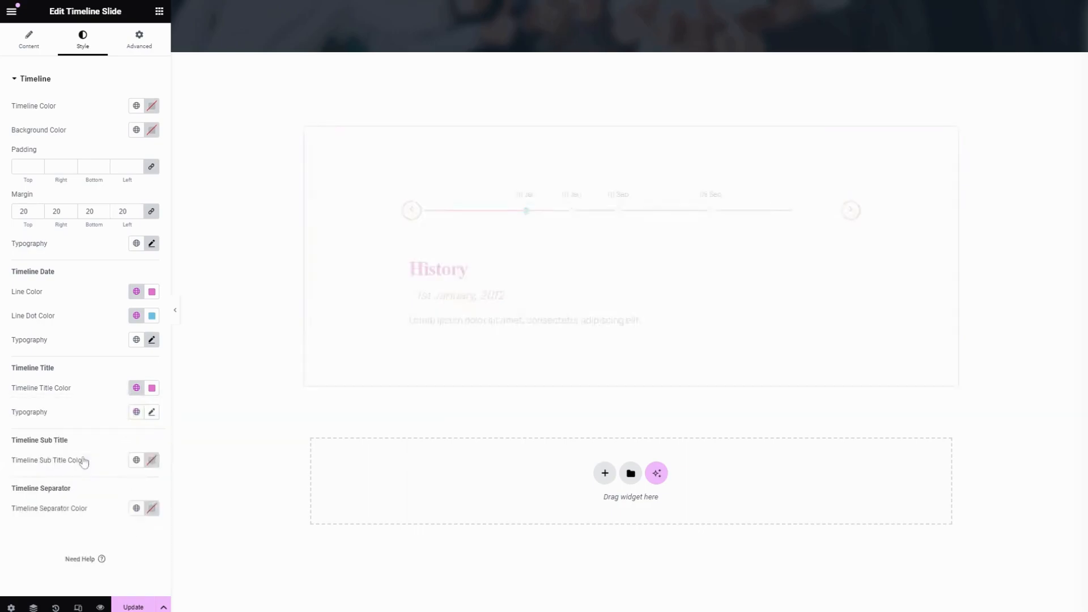
left_click(151, 412)
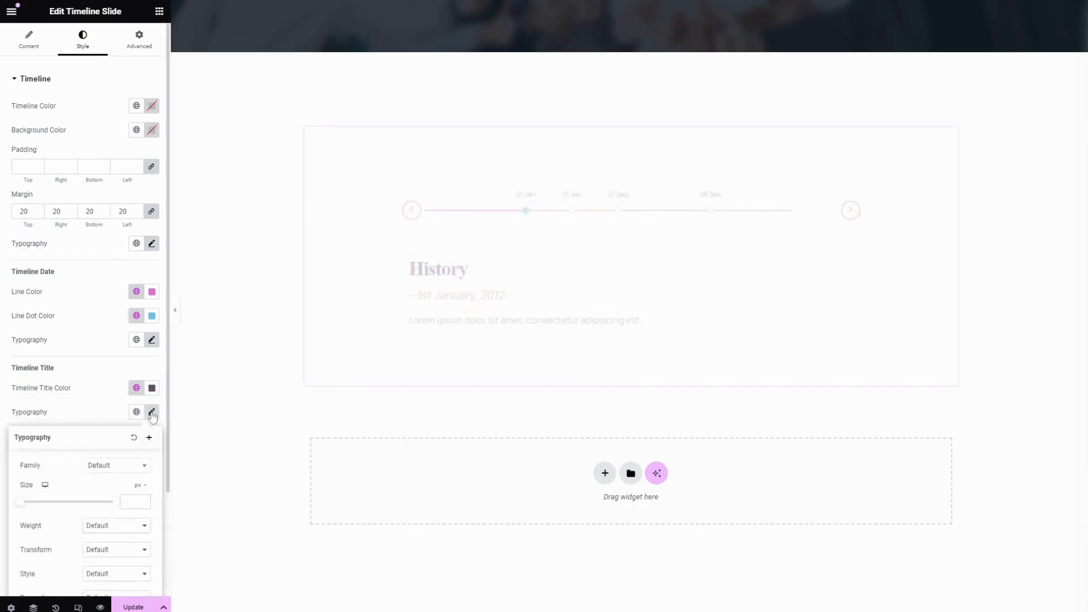
scroll(91, 490, "down", 2)
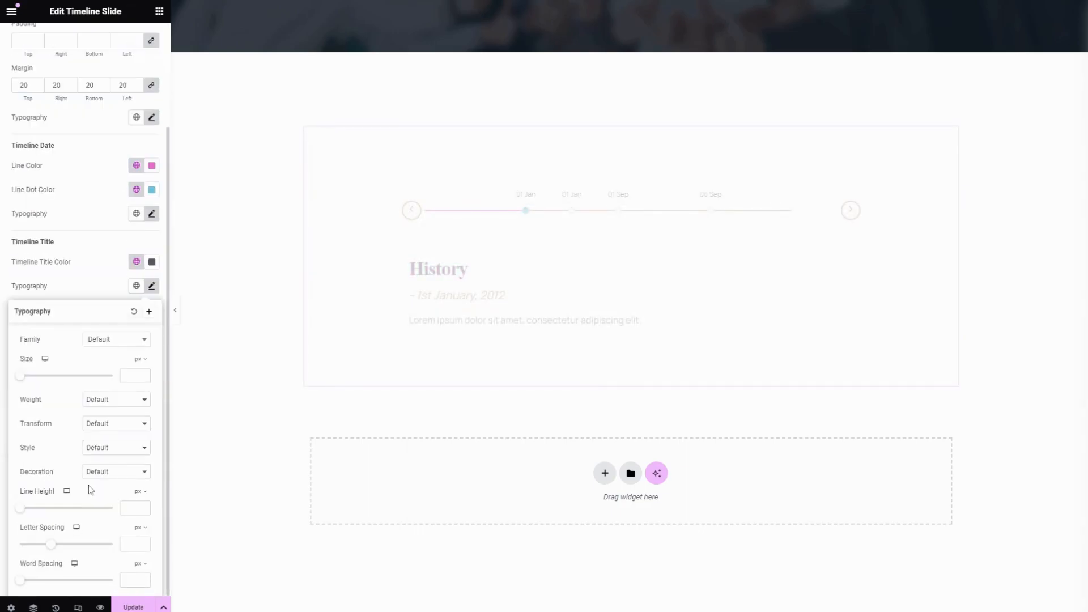
left_click(92, 283)
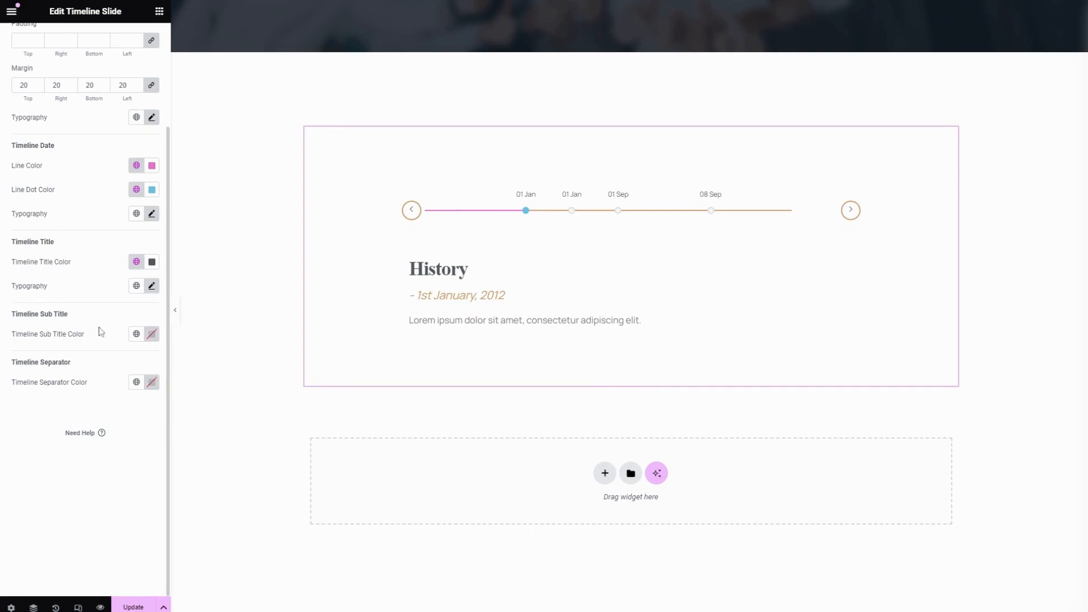
- Set the timeline sub title and separator colors to the Primary global color and update the page
left_click(136, 335)
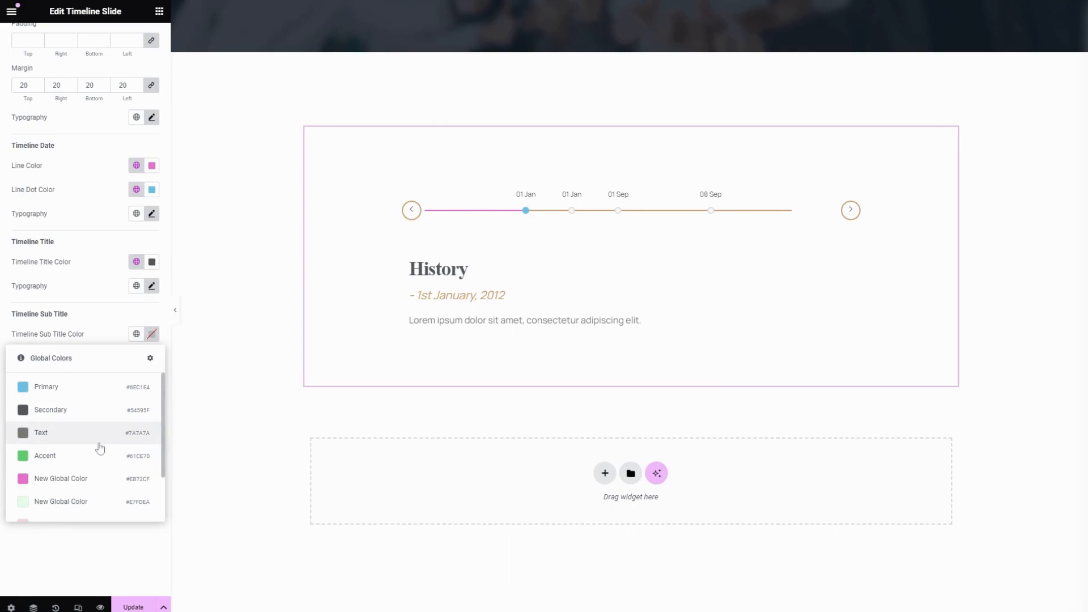
left_click(63, 395)
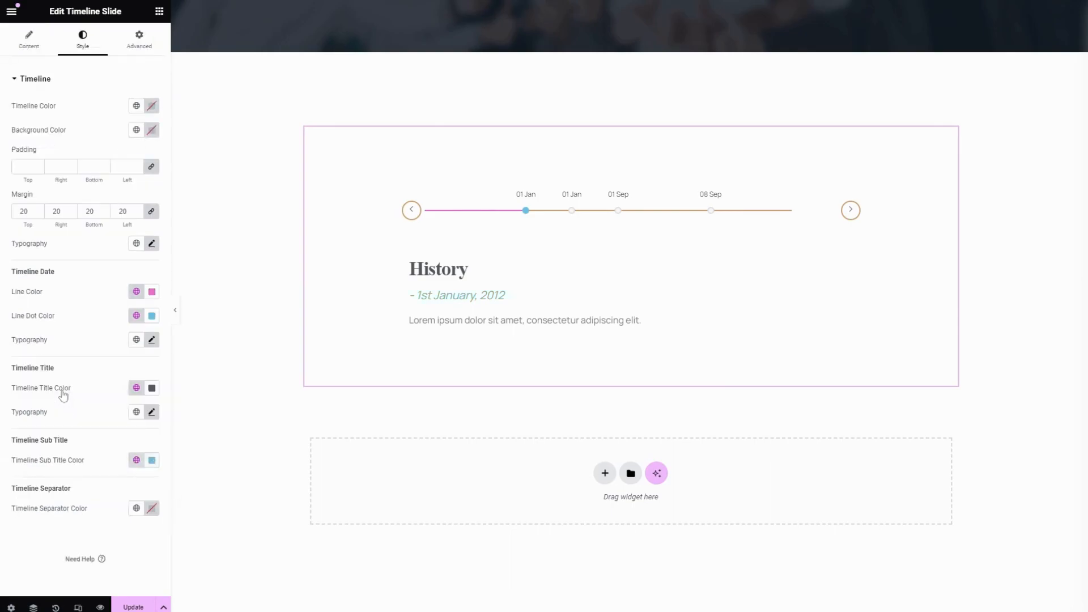
left_click(138, 510)
scroll(97, 442, "down", 2)
scroll(85, 436, "up", 2)
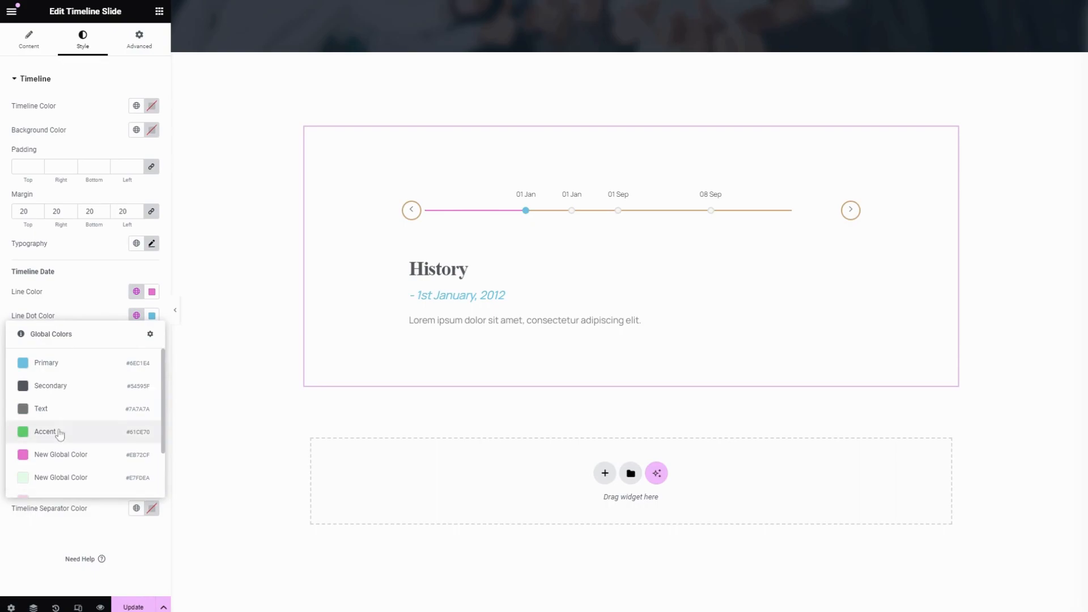
left_click(54, 364)
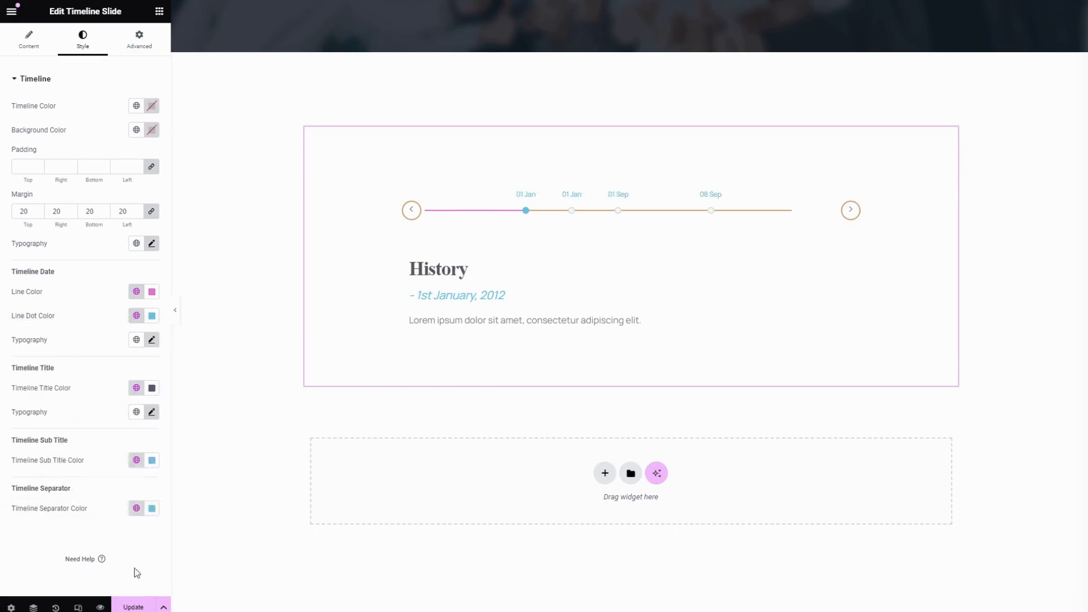
left_click(136, 607)
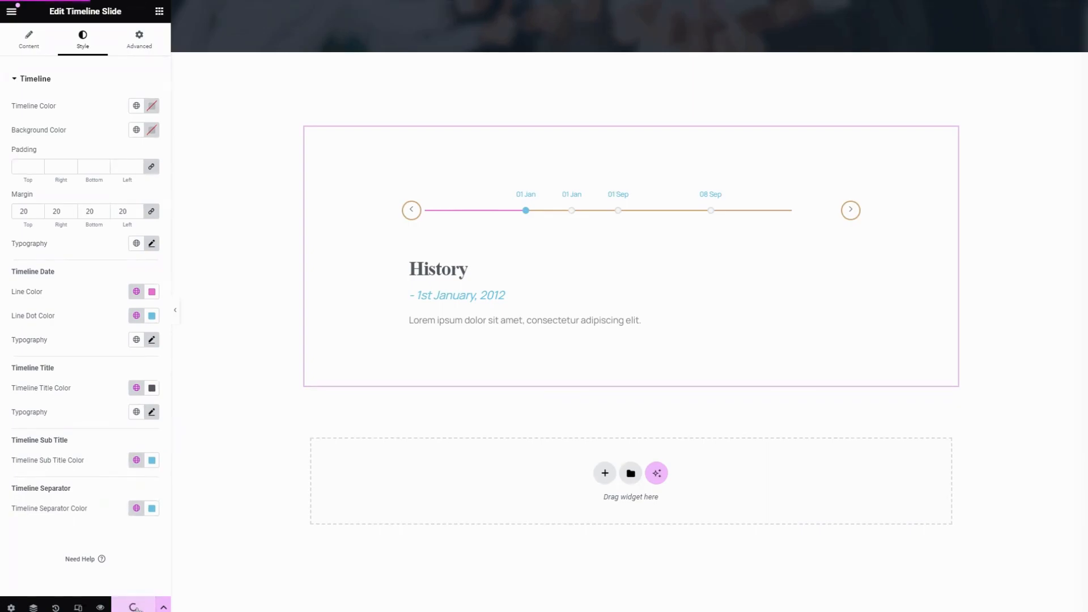
- Collapse the editor panel and check the timeline slides using the date dots and navigation arrows
left_click(175, 311)
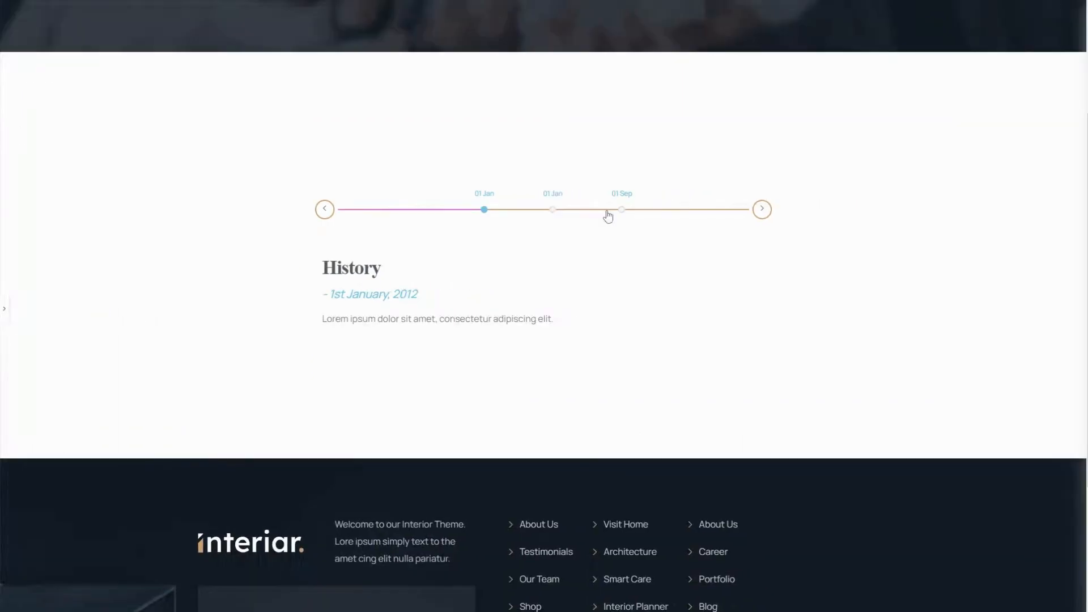
left_click(552, 209)
left_click(622, 210)
left_click(762, 210)
left_click(619, 212)
left_click(324, 211)
left_click(551, 210)
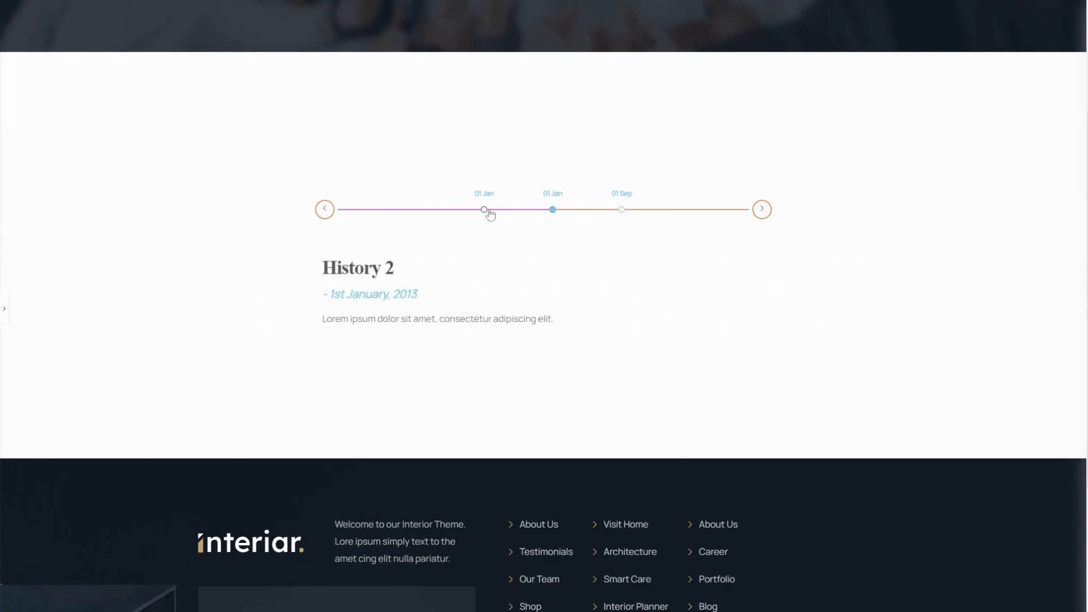